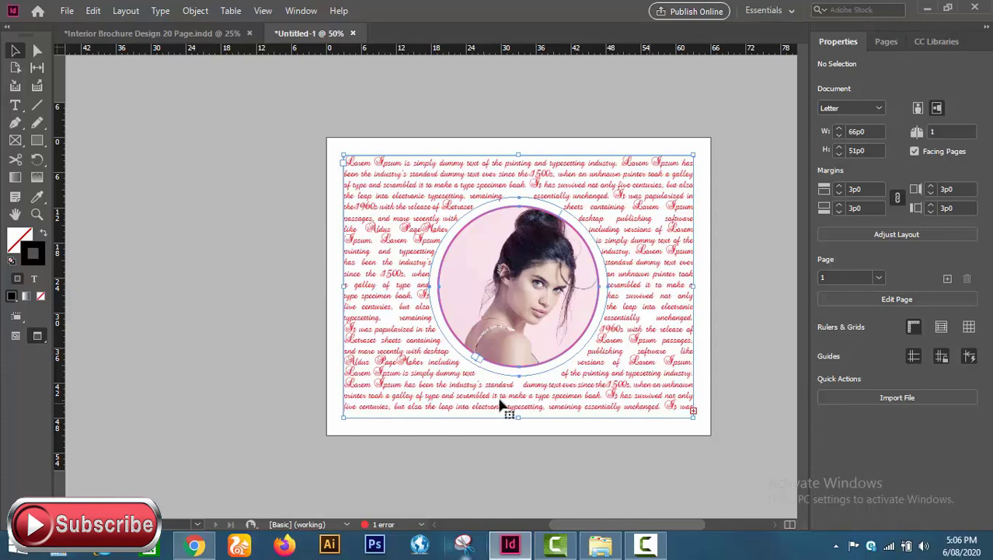
Move the sample text frame and circular portrait off the page onto the pasteboard, and display the empty page's margin guides.
left_click(523, 435)
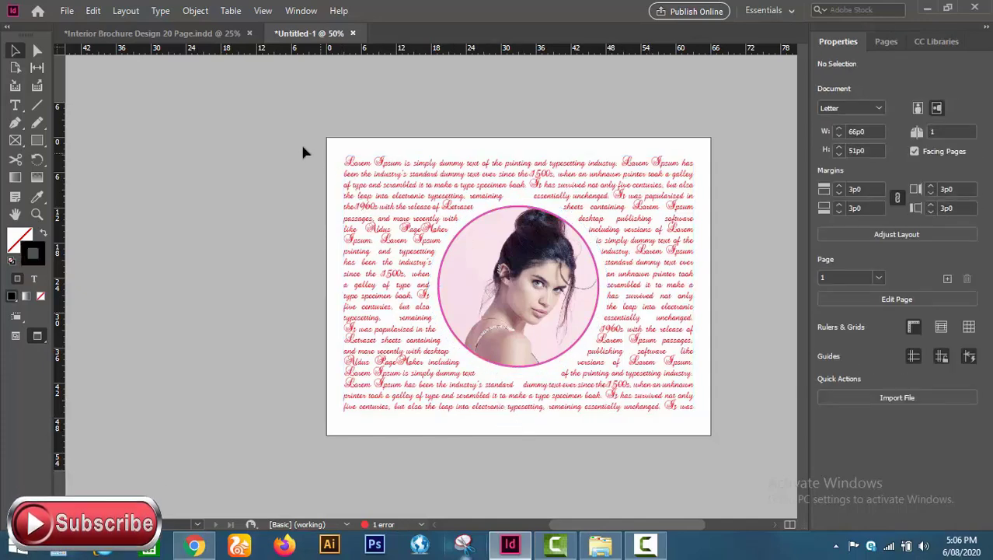
left_click_drag(300, 141, 608, 399)
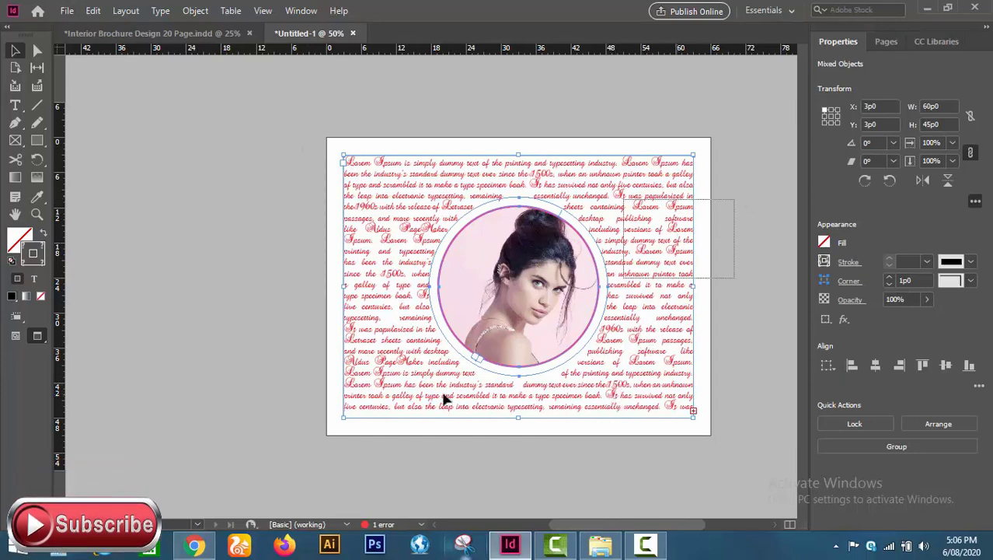
left_click_drag(525, 386, 139, 394)
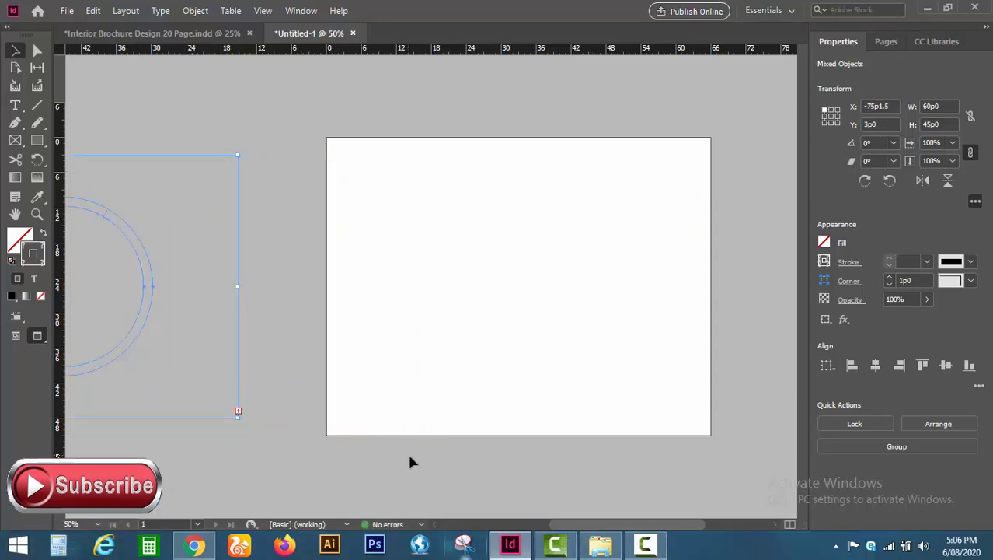
key("w")
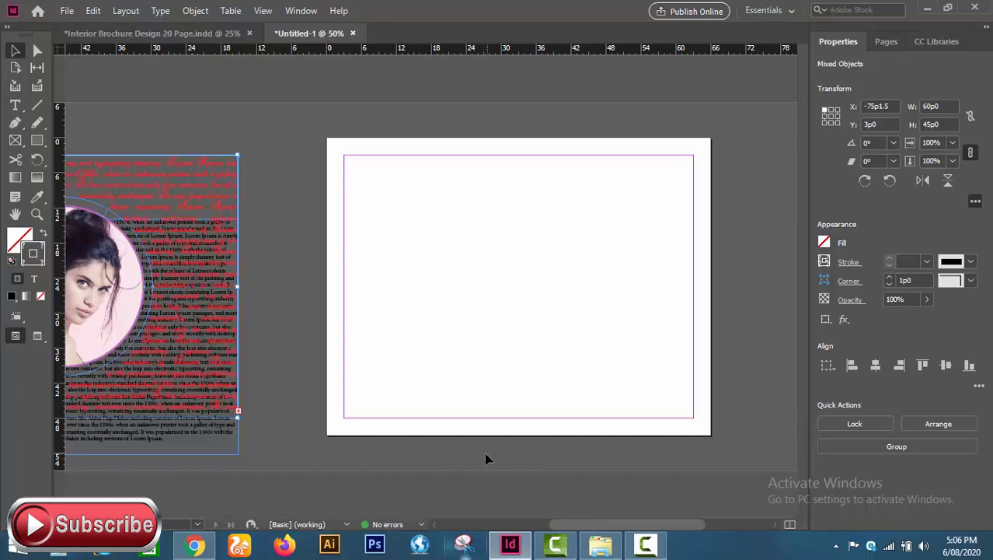
left_click(519, 393)
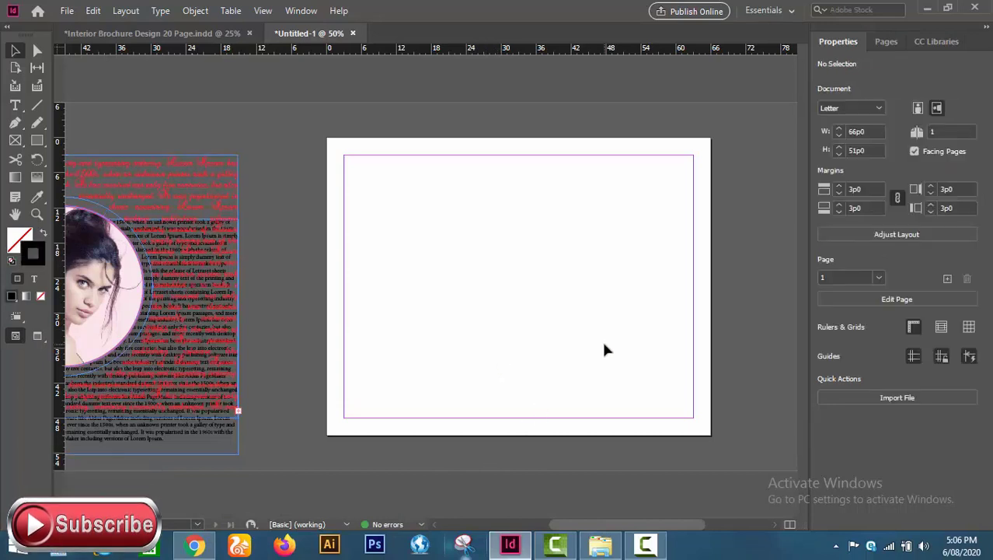
key("w")
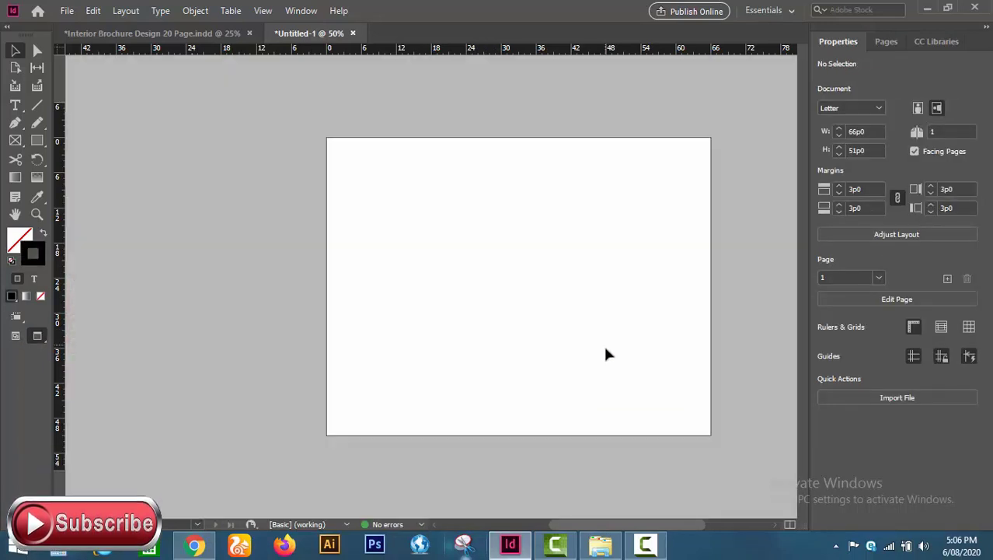
left_click_drag(609, 346, 515, 343)
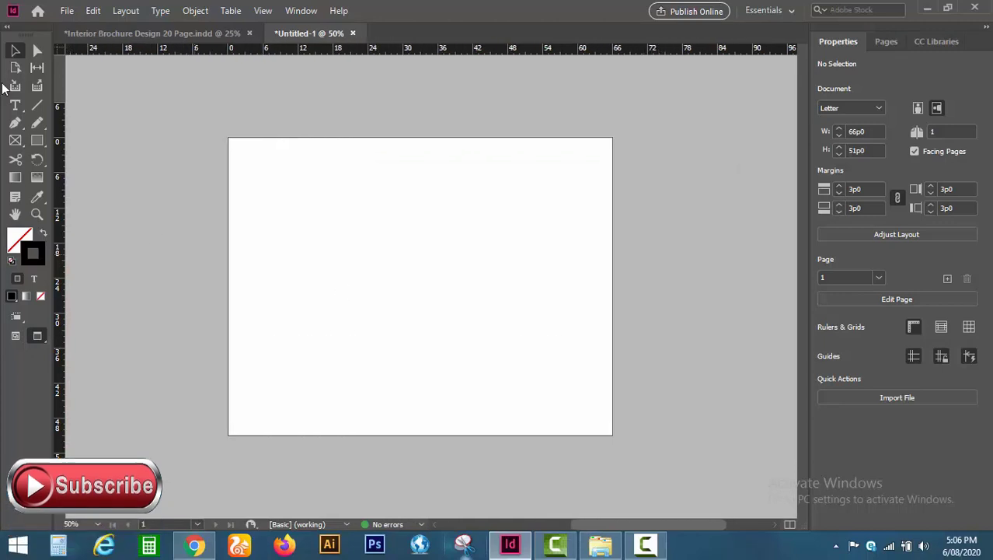
key("w")
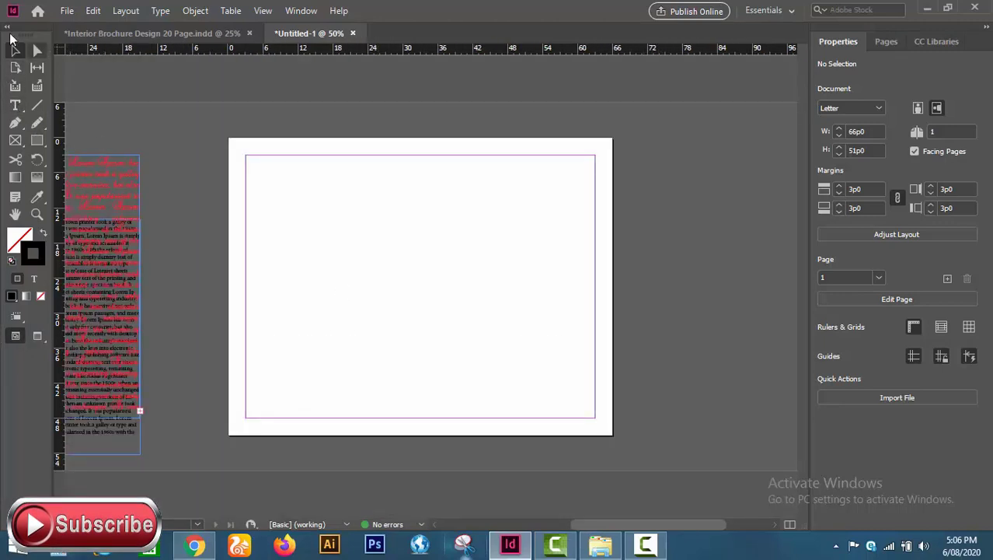
Draw a 60p0 by 45p0 rectangle along the page margins and swap its fill and stroke to make it solid black.
left_click(37, 142)
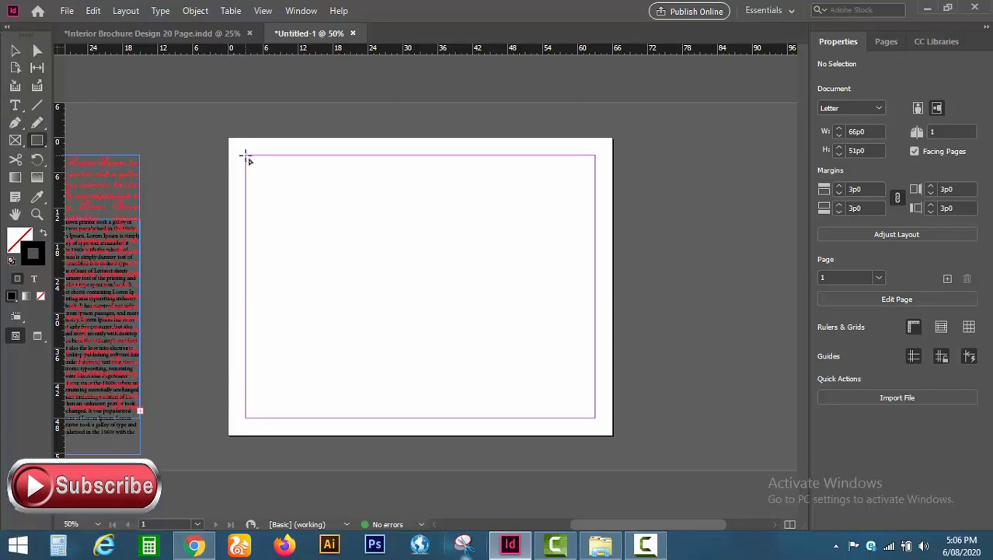
left_click_drag(246, 158, 593, 417)
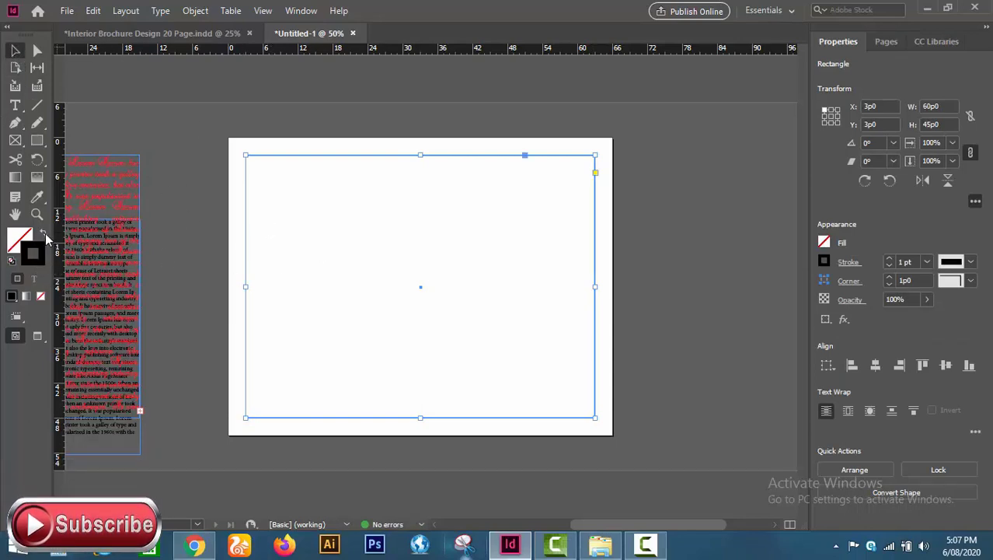
left_click(43, 232)
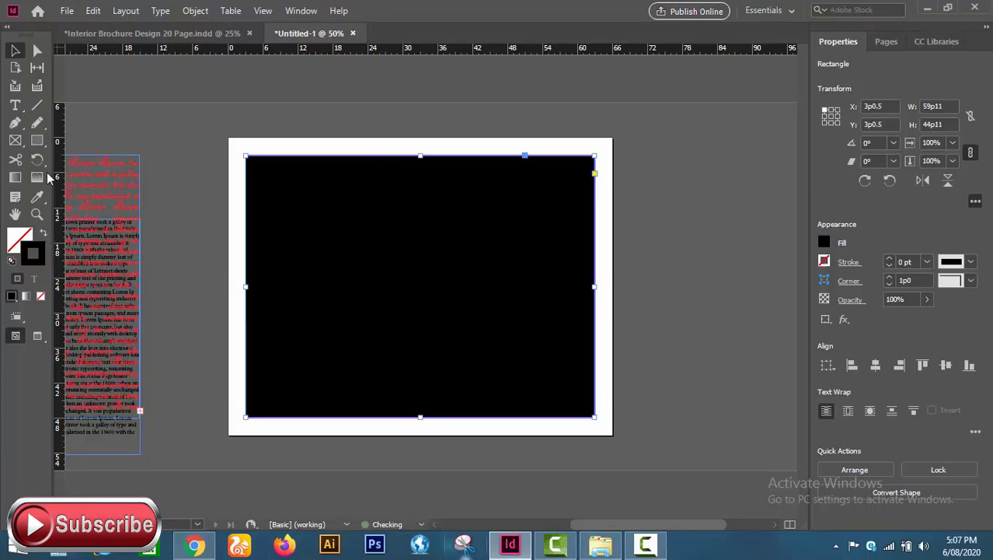
left_click(664, 298)
left_click(479, 325)
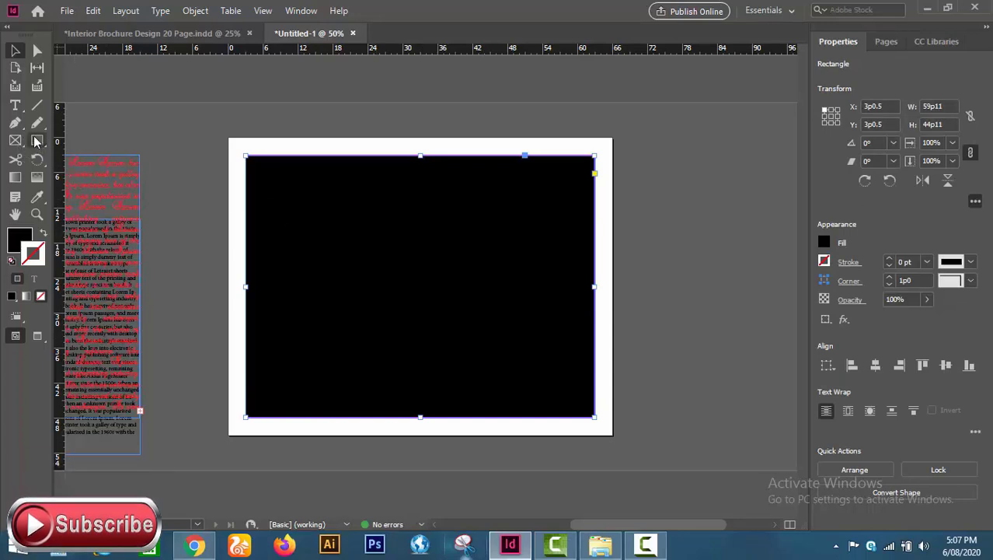
Draw a circle about 26p0 in diameter over the upper part of the black rectangle and send it to the back.
left_click_drag(37, 141, 101, 171)
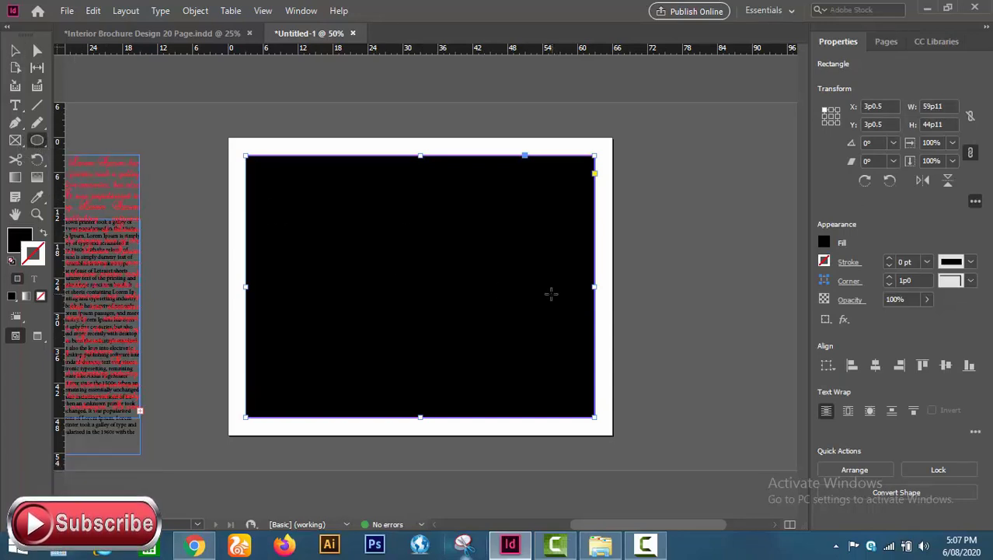
mouse_move(362, 233)
left_mouse_down()
mouse_move(479, 328)
mouse_move(434, 290)
left_mouse_up()
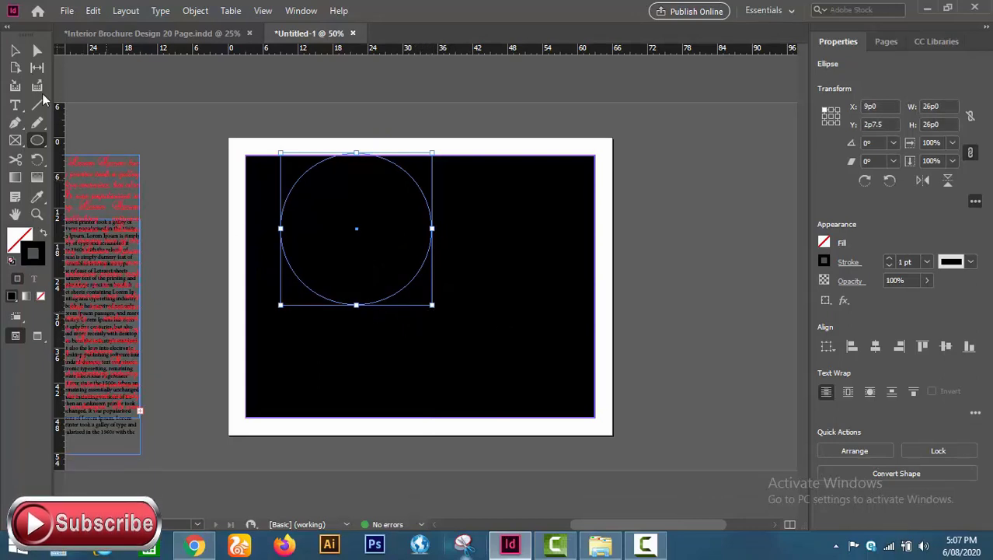
left_click(24, 52)
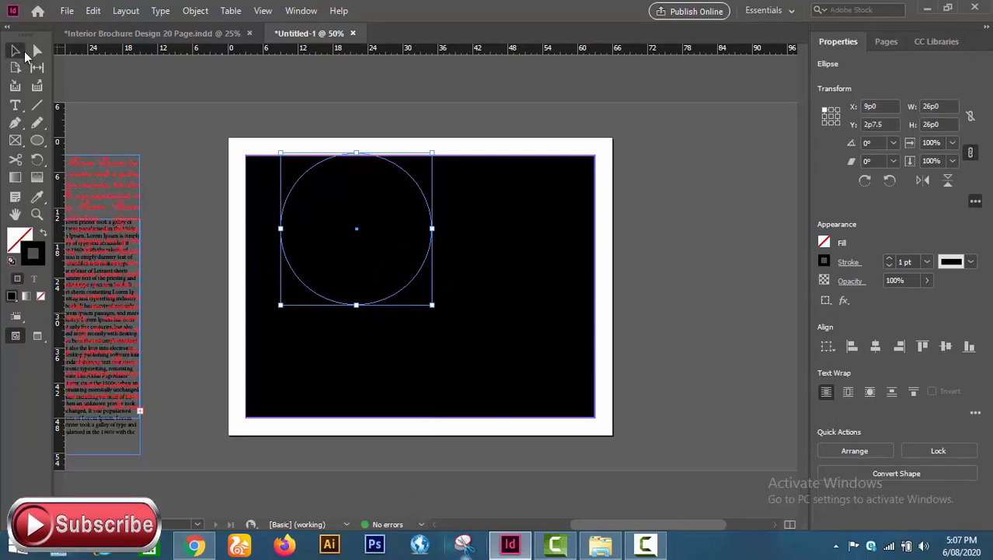
right_click(416, 247)
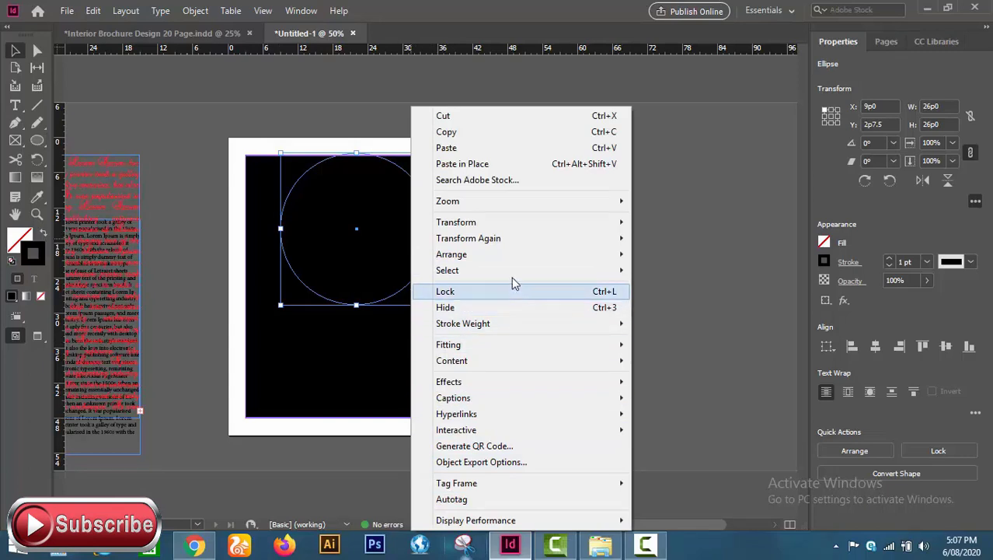
mouse_move(513, 257)
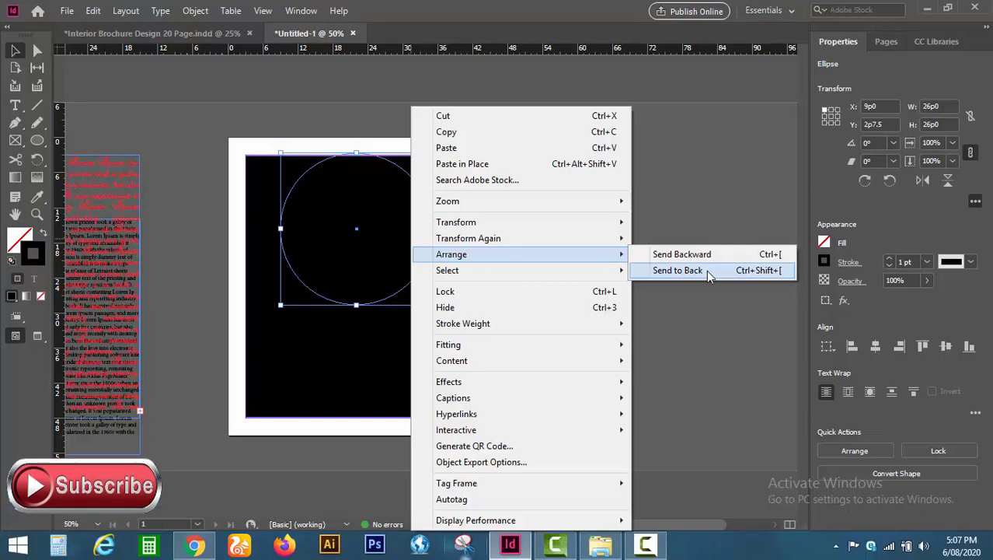
left_click(709, 270)
left_click(547, 288)
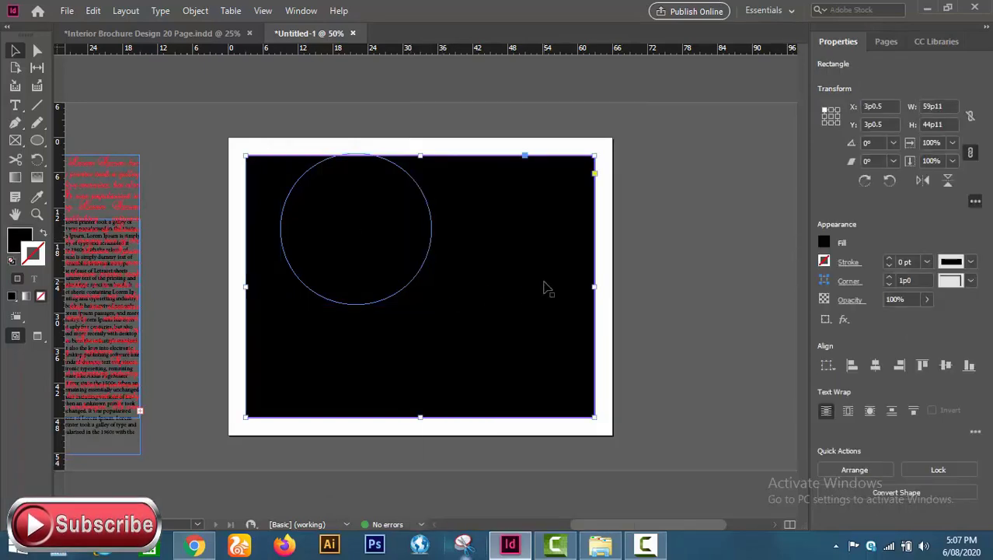
left_click(653, 293)
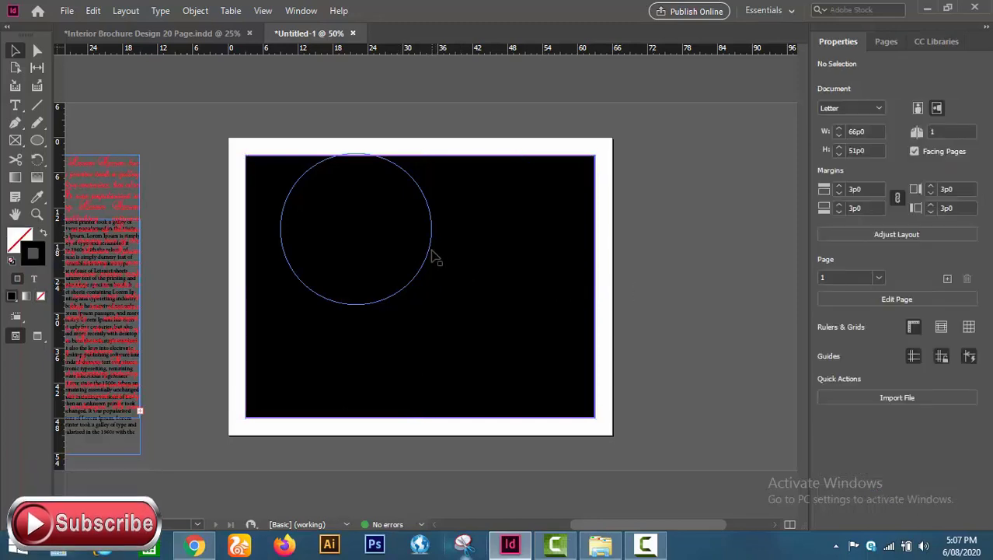
Move the circle toward the middle of the page and align its centre with the rectangle's horizontally and vertically.
left_click_drag(439, 271, 493, 314)
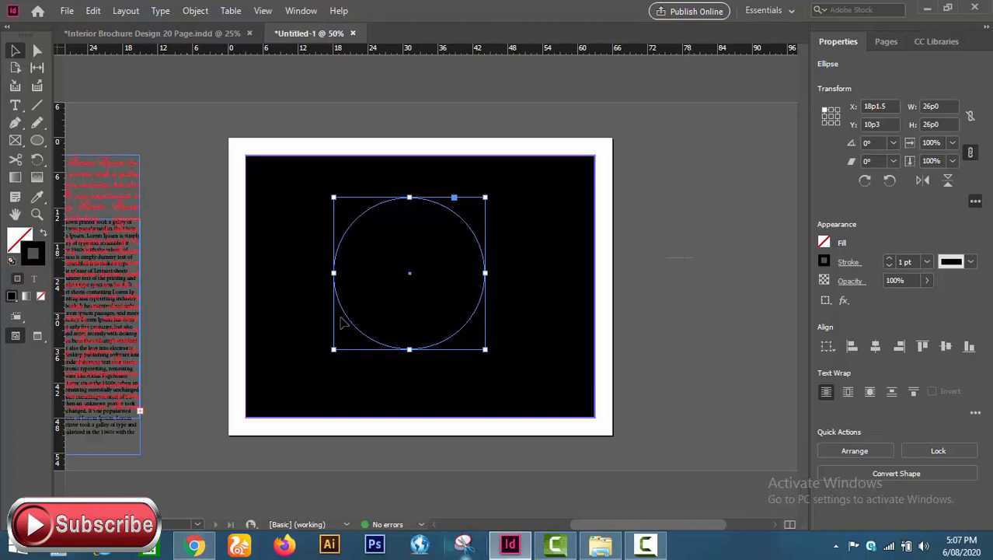
left_click(465, 342, "shift")
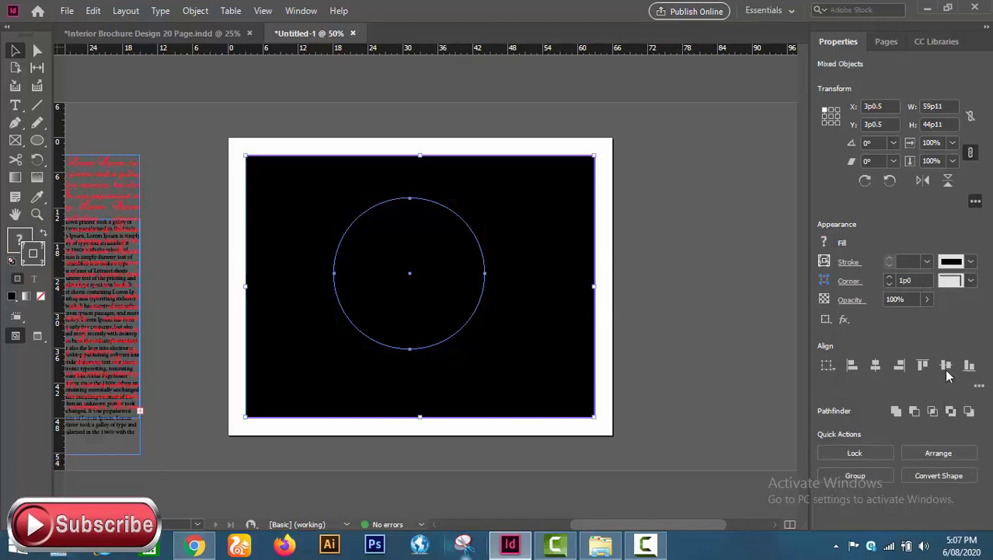
left_click(875, 365)
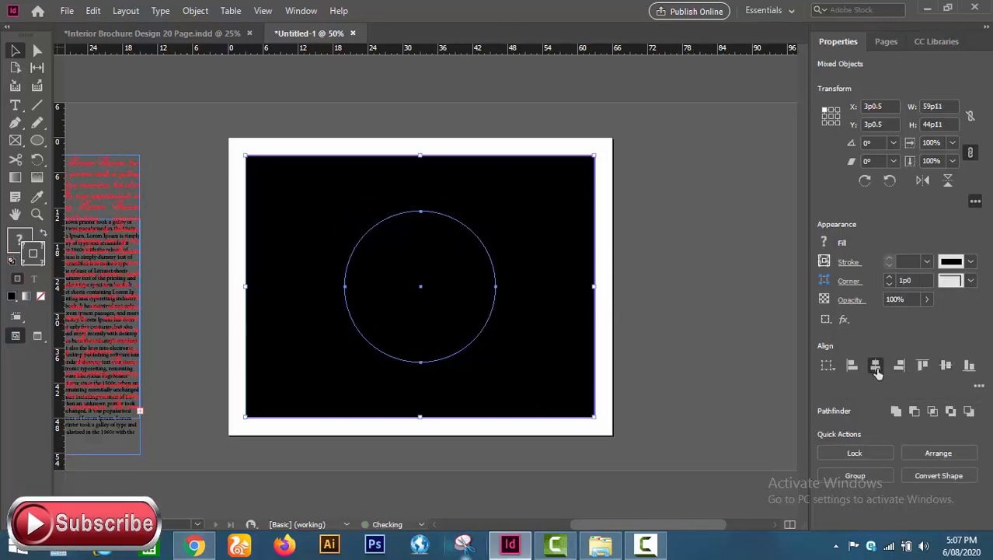
left_click(674, 287)
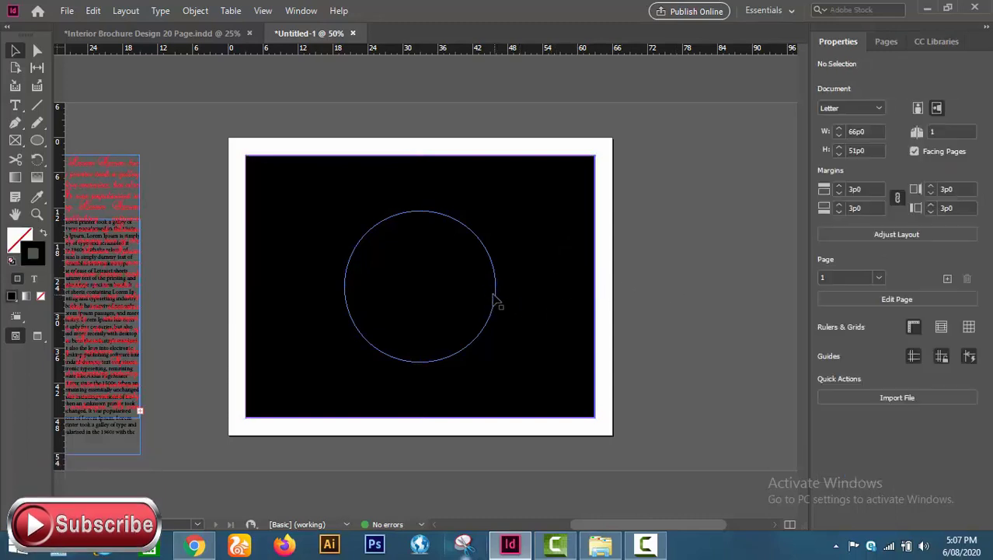
Enlarge the circle proportionally from its centre to about 30 picas in diameter.
left_click(496, 299)
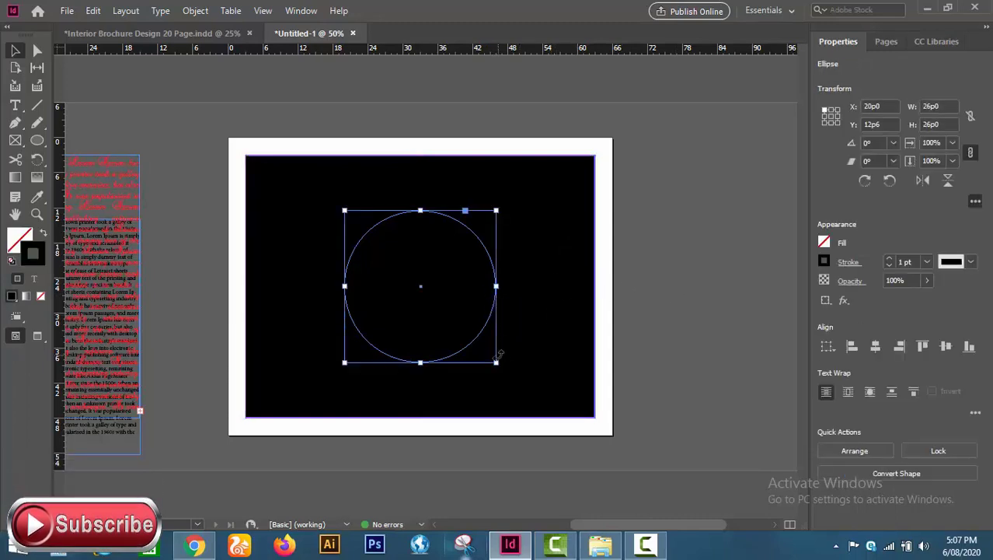
mouse_move(496, 363)
left_mouse_down()
mouse_move(517, 382)
mouse_move(496, 371)
left_mouse_up()
left_click(643, 371)
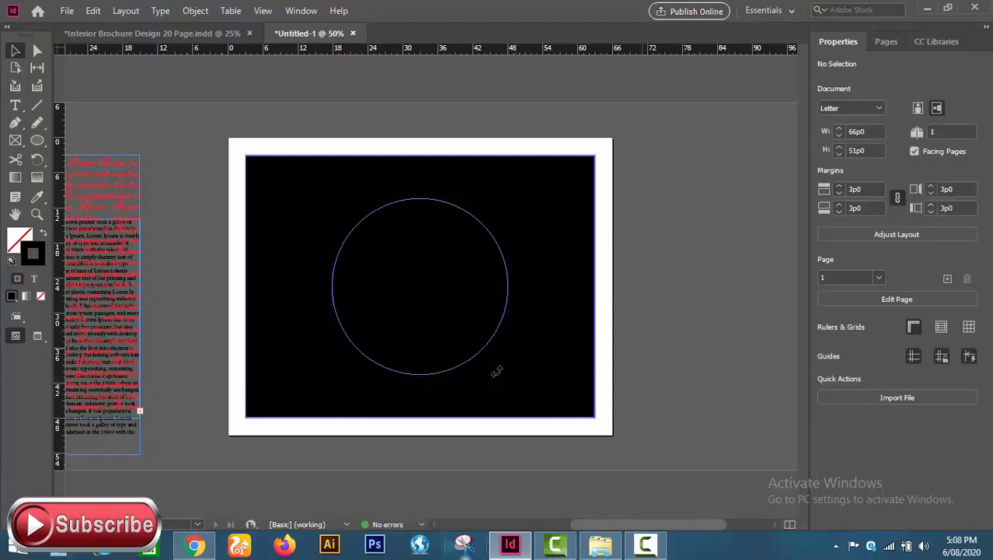
Select both the rectangle and the circle and combine them into a compound path.
key("ctrl+=")
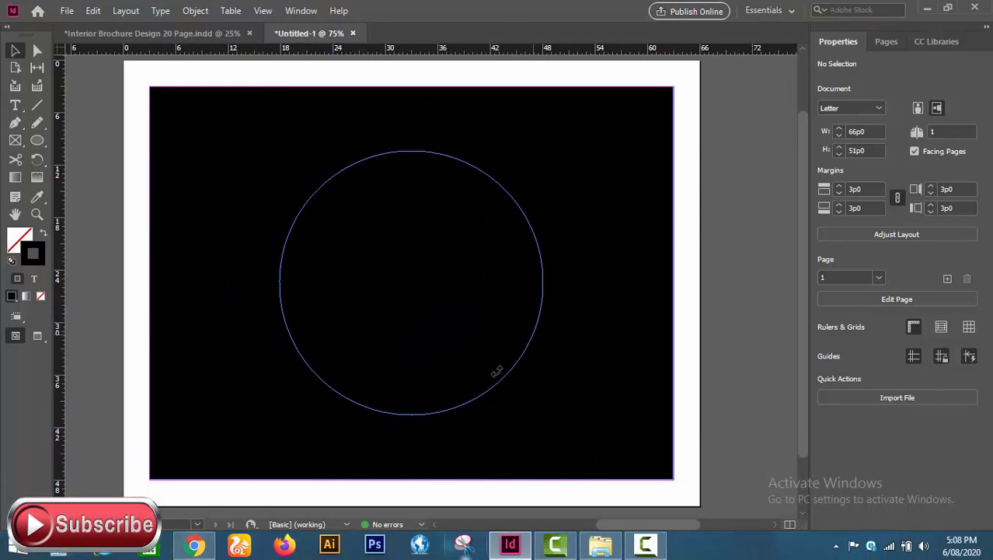
left_click(496, 371)
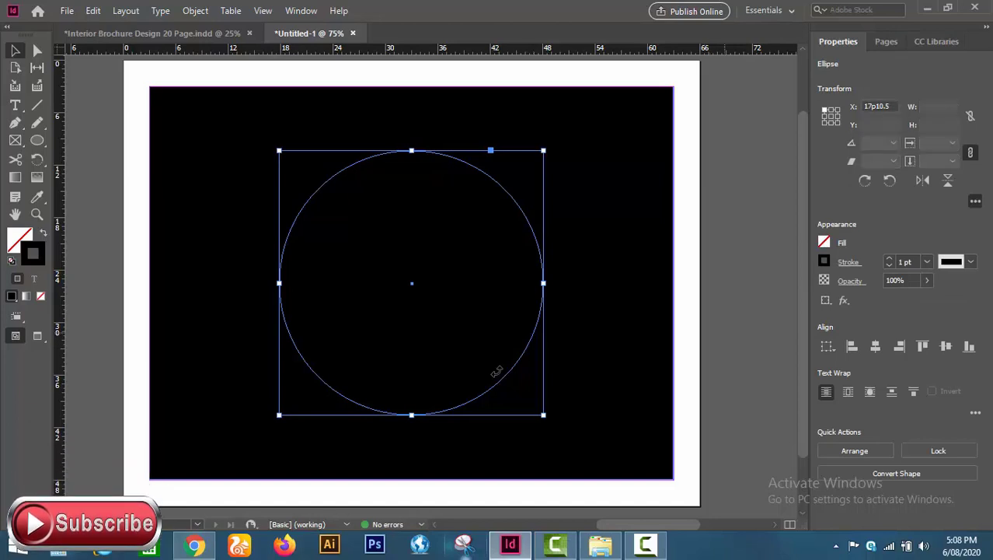
key("ctrl+shift+a")
left_click(496, 371)
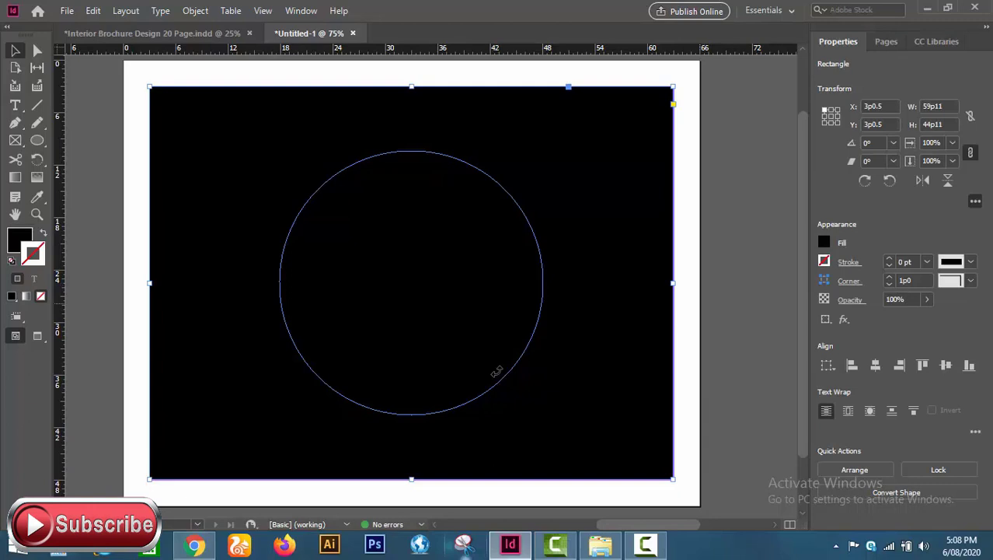
key("ctrl+shift+a")
key("ctrl+a")
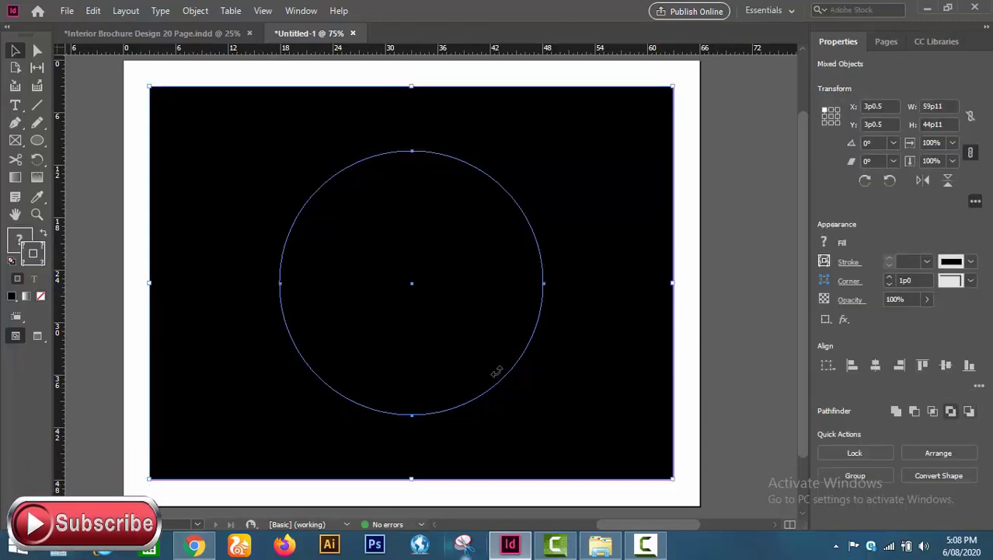
key("ctrl+8")
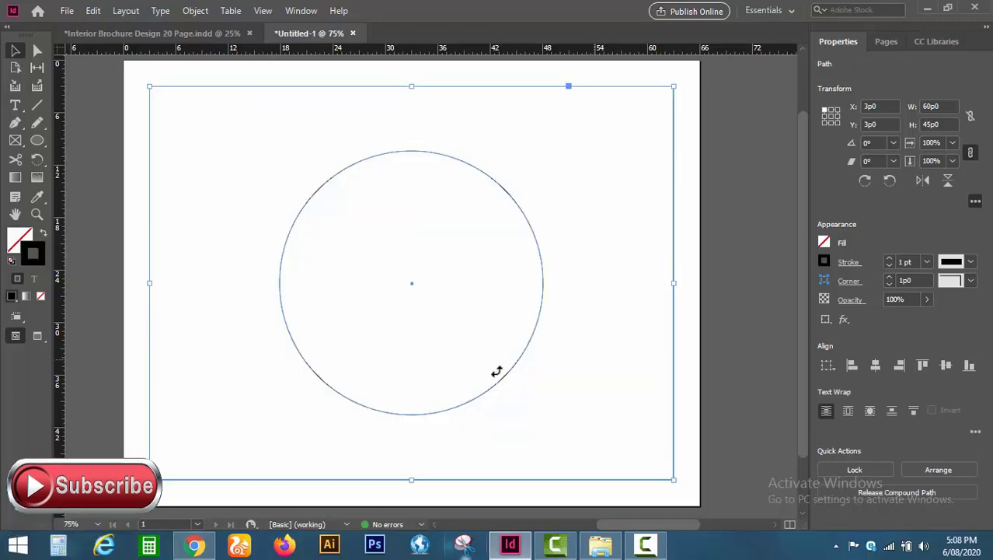
key("ctrl+shift+a")
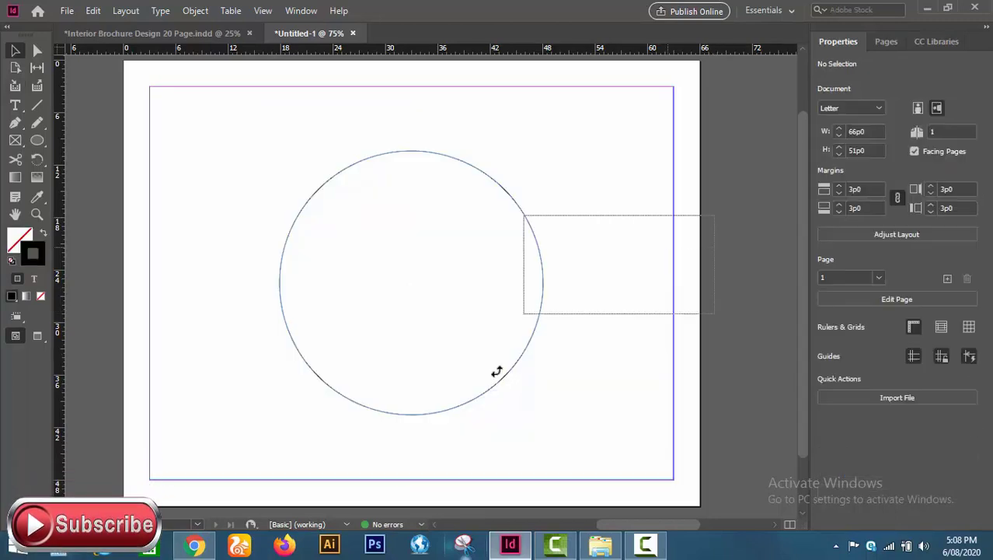
Remove the compound path's stroke and give it a solid black fill around the circular hole.
key("ctrl+a")
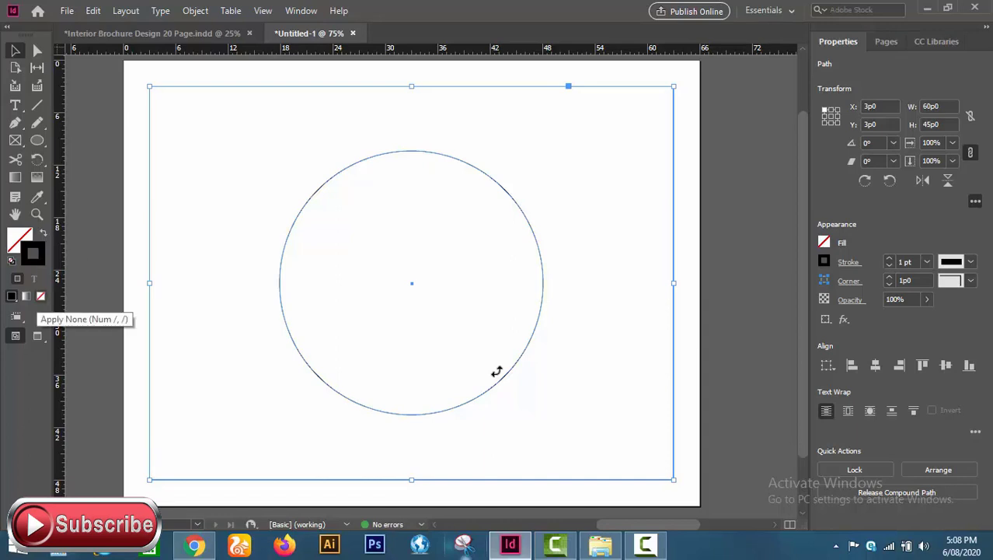
key("slash")
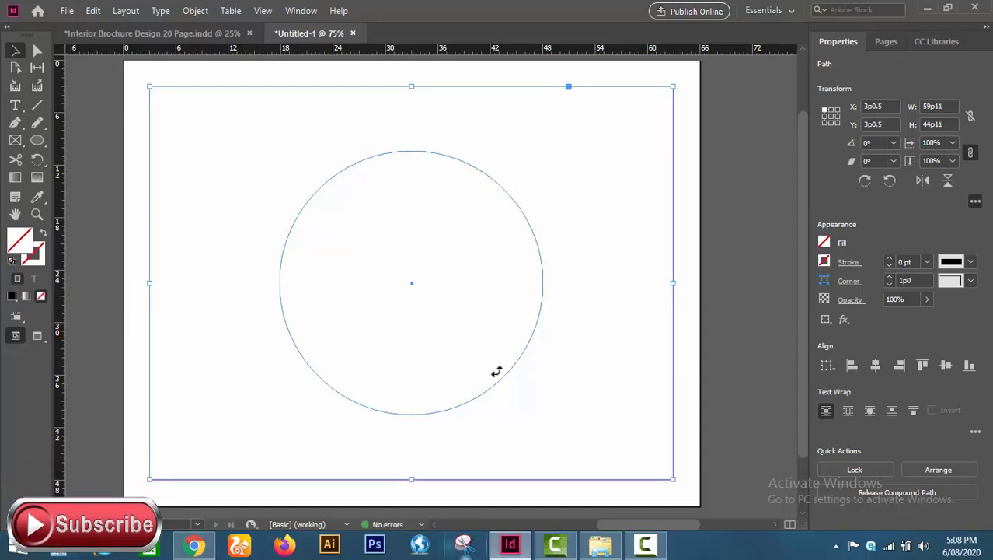
key("comma")
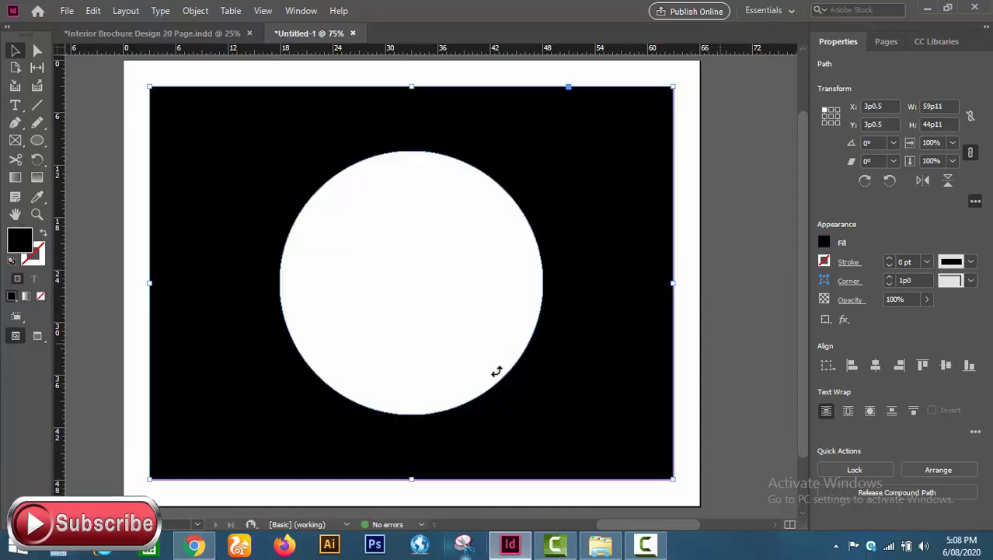
left_click(497, 371)
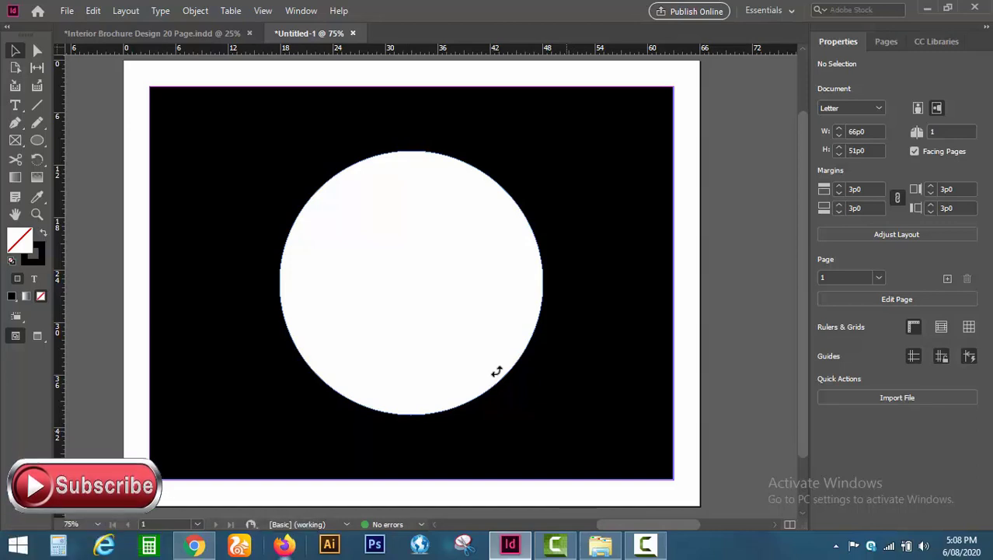
Shrink the separate circle from its centre to about 26p7 across and swap its stroke and fill to make it solid black.
left_click(496, 371)
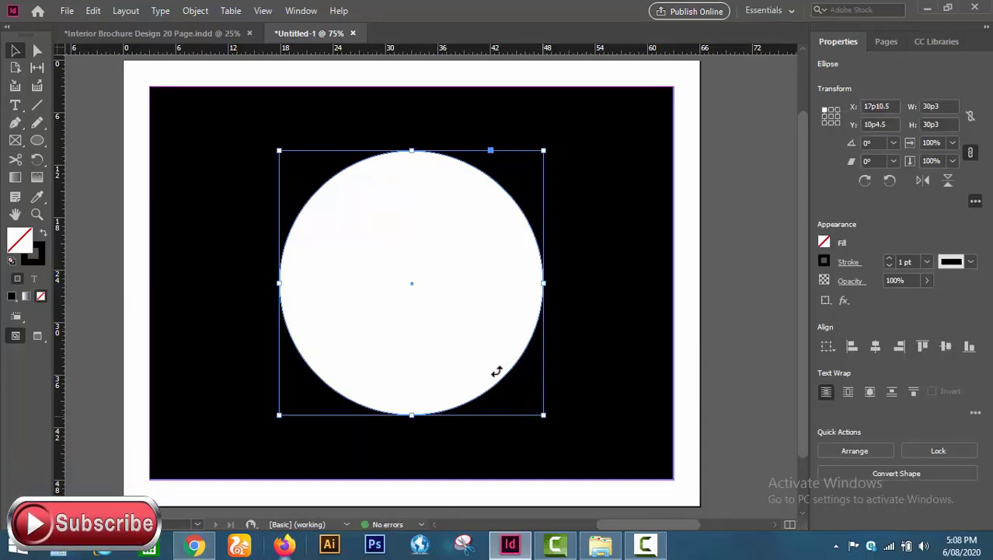
left_click_drag(543, 414, 528, 398)
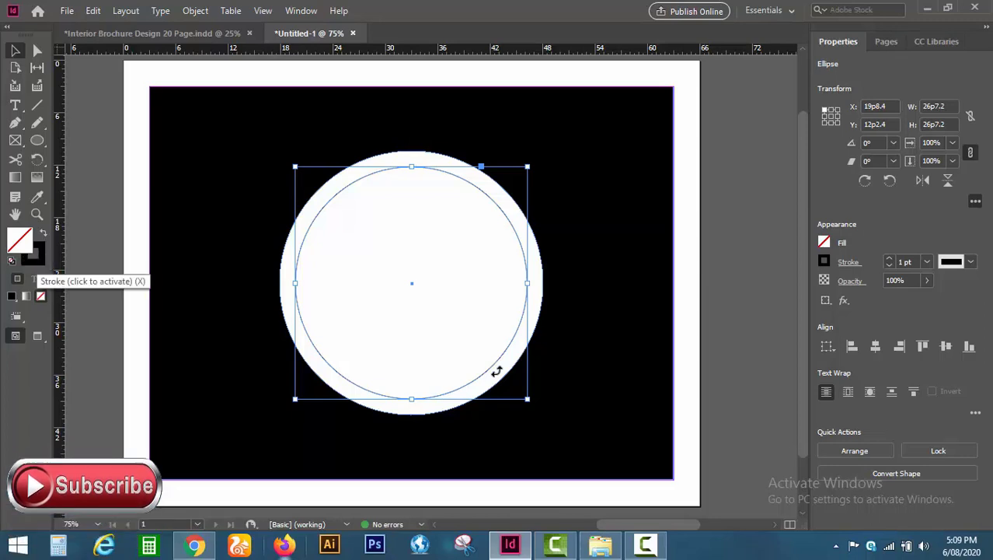
key("x")
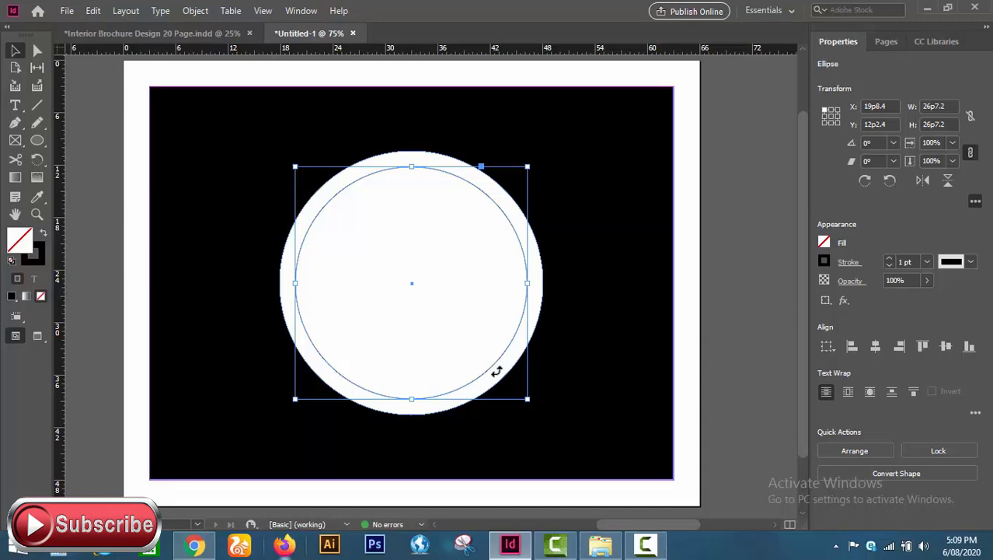
key("shift+x")
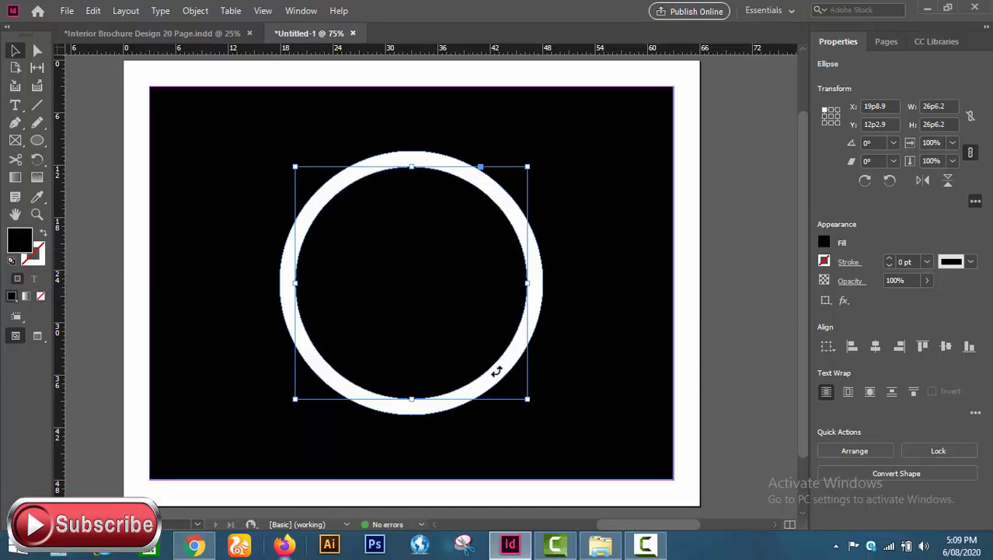
key("ctrl+shift+a")
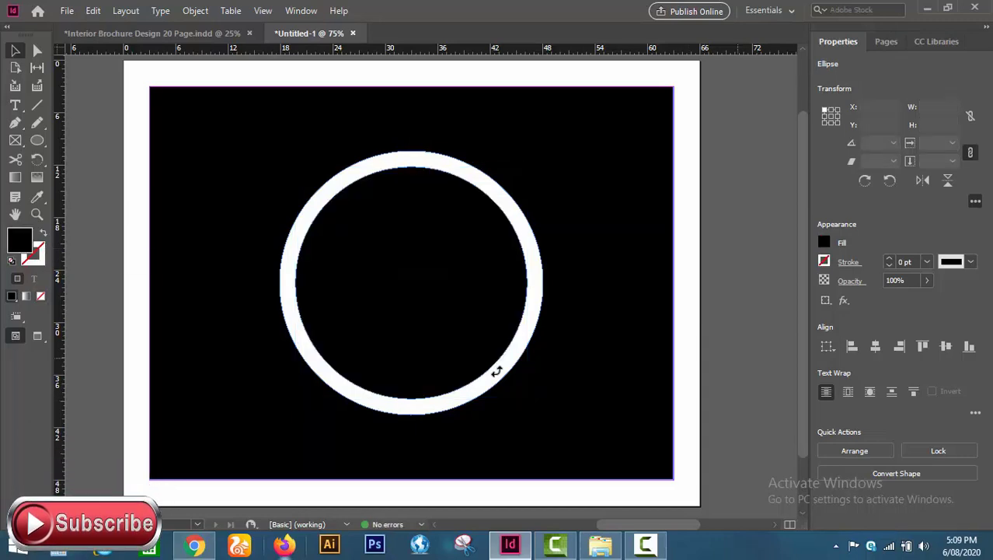
Place the woman's portrait with the pink background from the Downloads folder into the black inner circle.
key("ctrl+0")
scroll(496, 372, "down", 1)
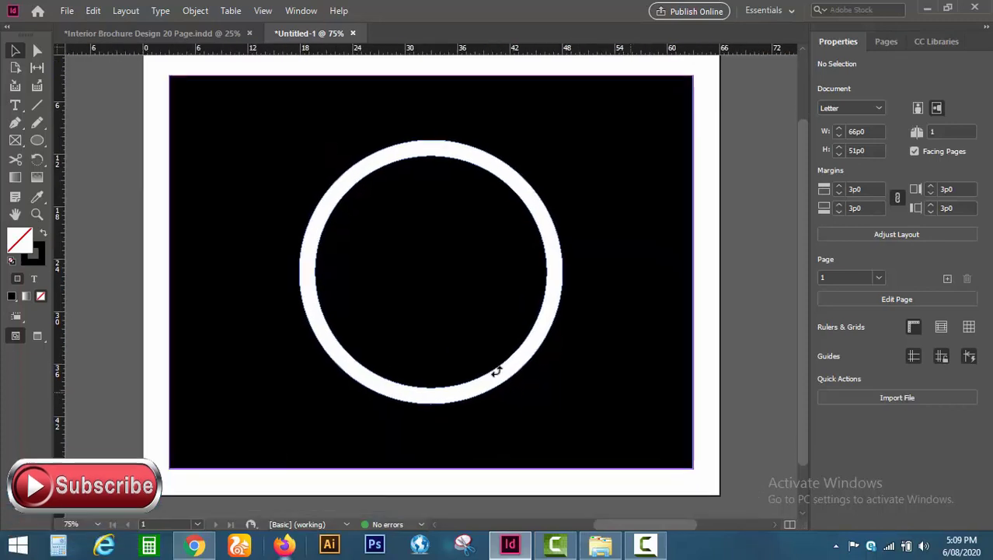
scroll(495, 371, "up", 2)
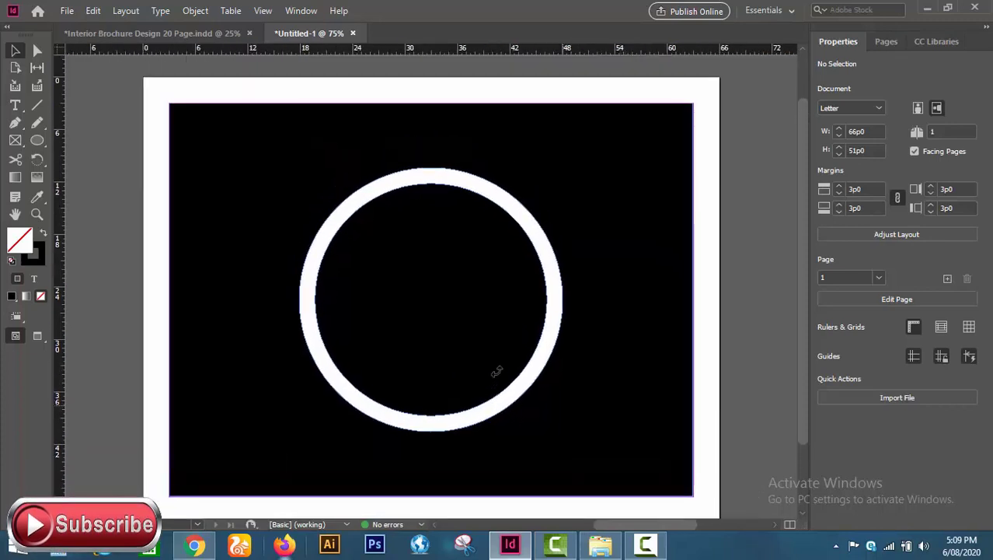
scroll(496, 372, "left", 1)
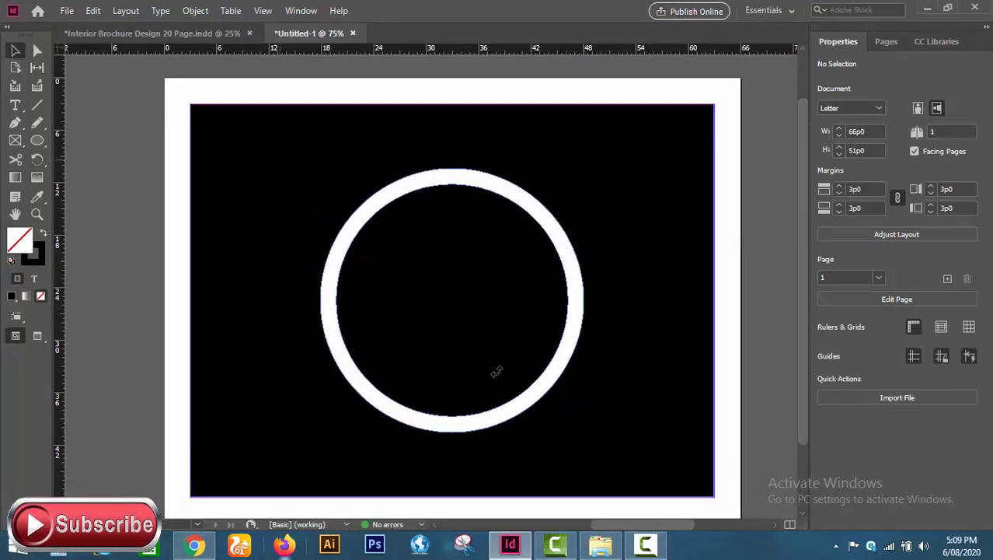
left_click(496, 372)
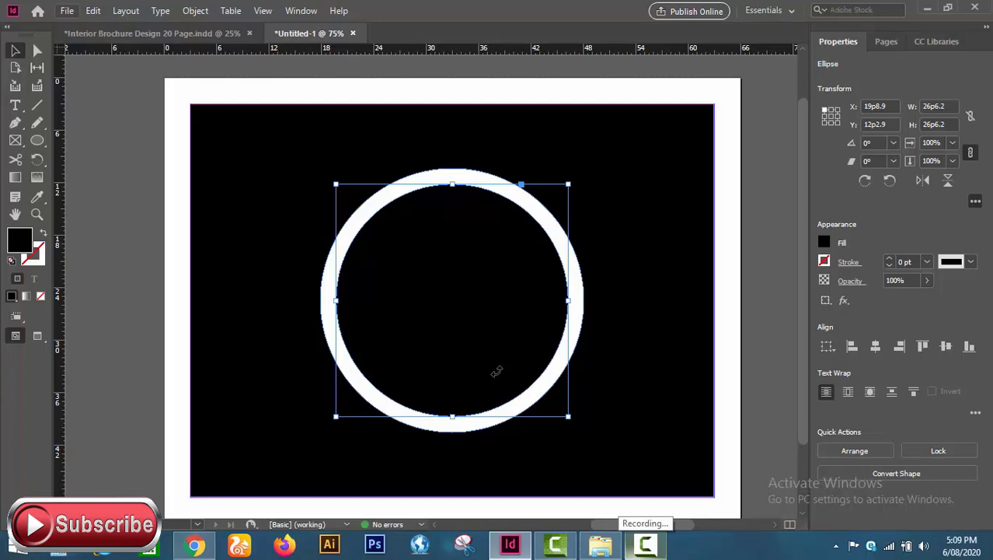
left_click(67, 11)
left_click(85, 213)
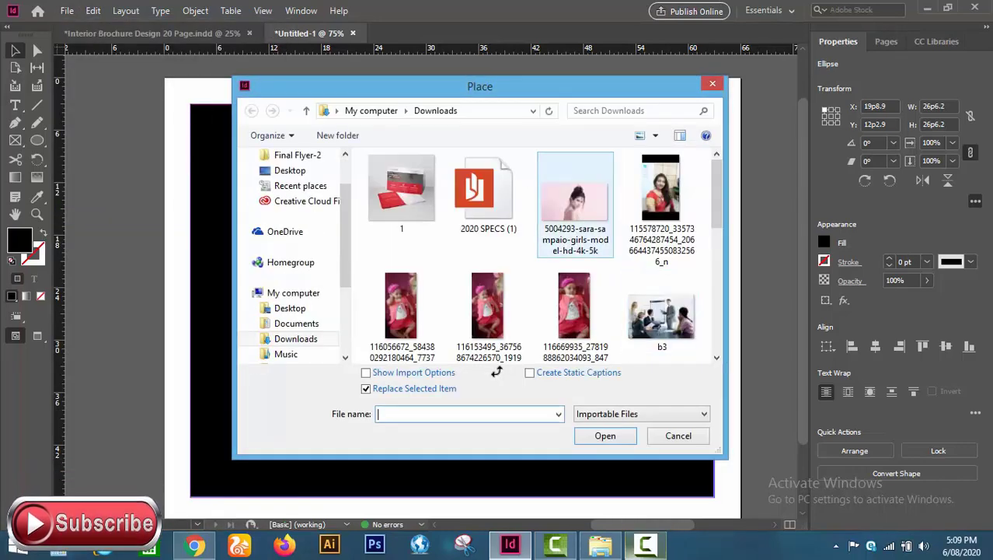
key("Return")
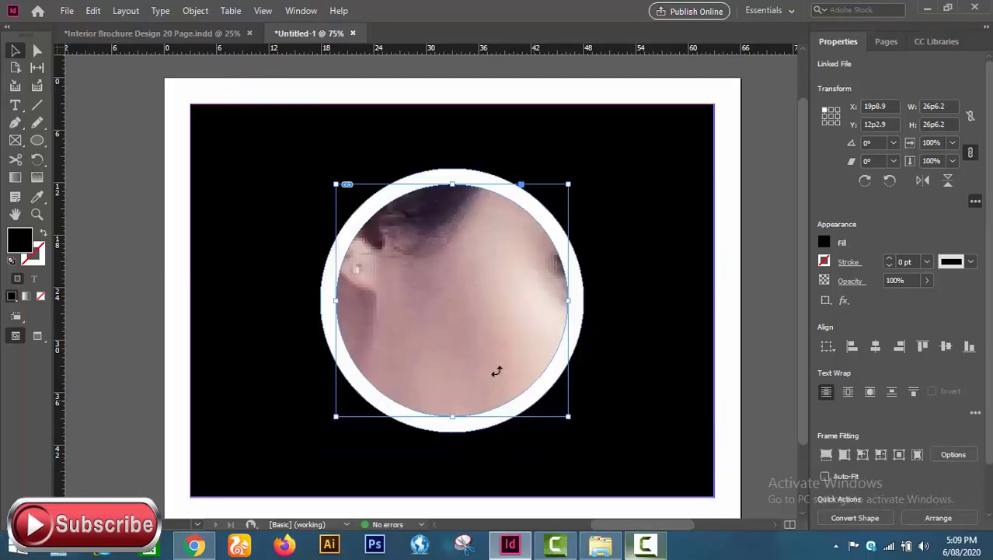
Select the image content inside the circular frame and scale it down proportionally to about 18.8%, 58p8 wide by 33p0 high.
key("ctrl+minus")
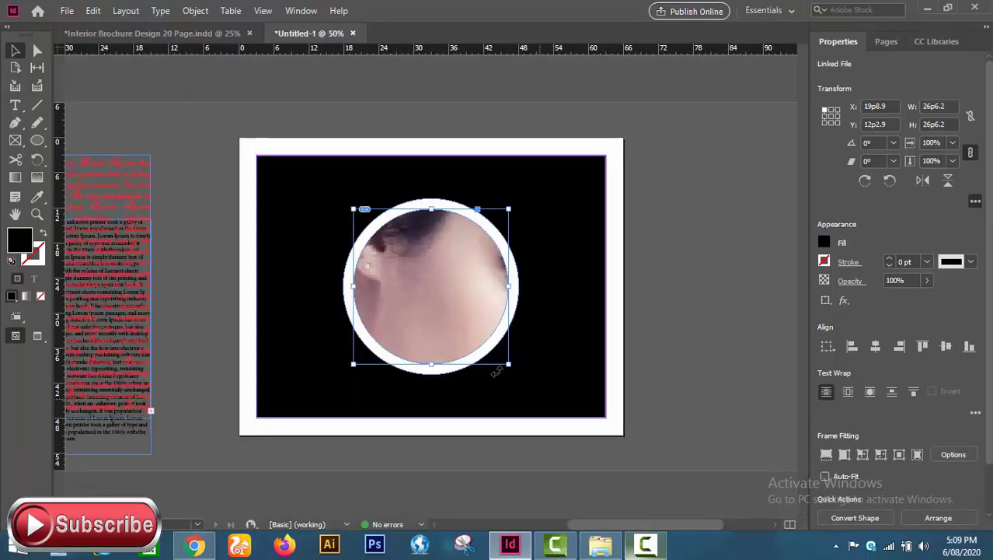
key("ctrl+shift+a")
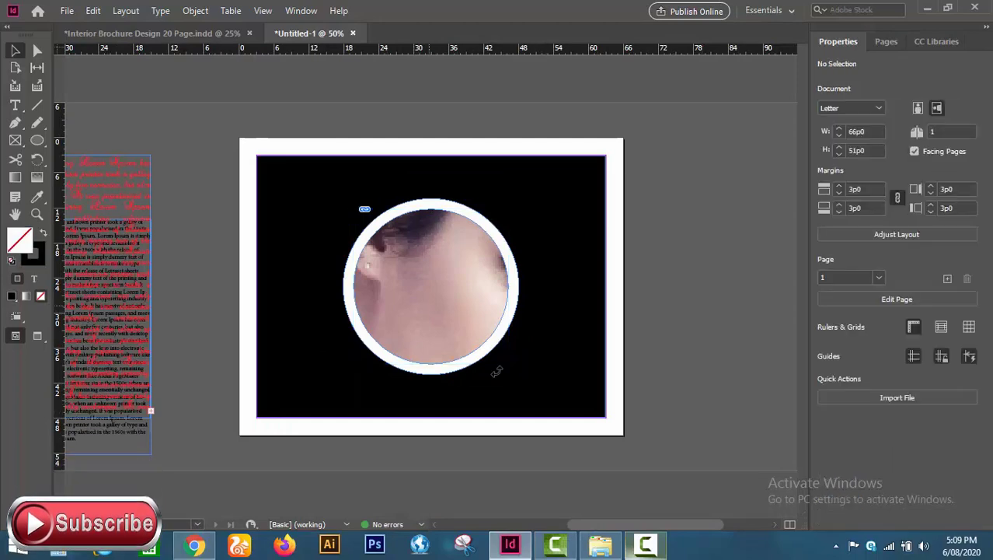
key("a")
left_click(496, 372)
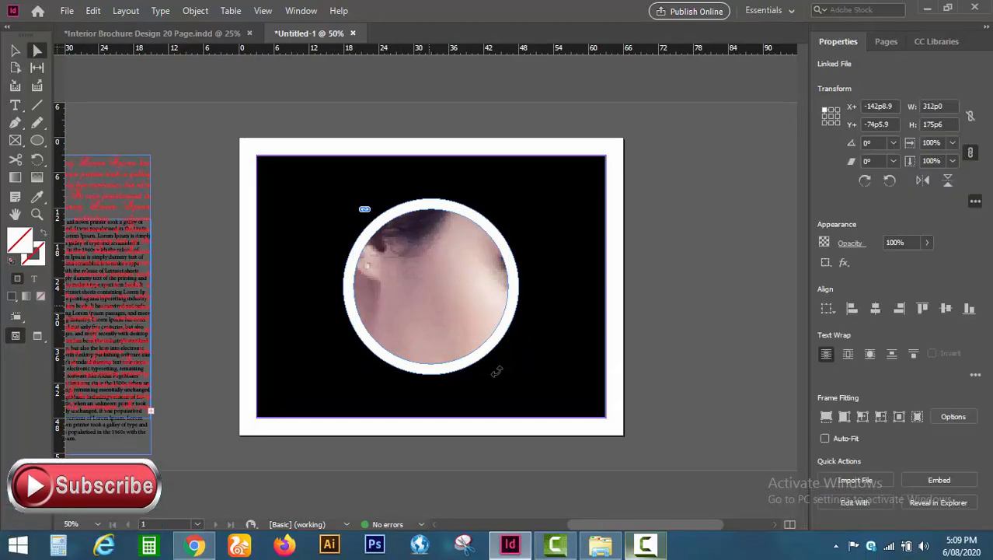
key("ctrl+minus")
key("ctrl+minus")
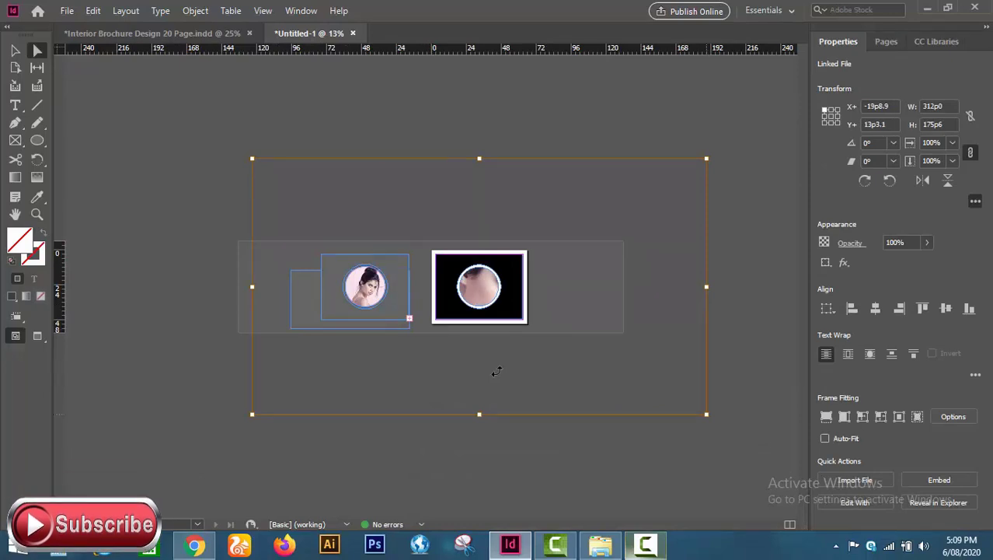
key("ctrl+alt+c")
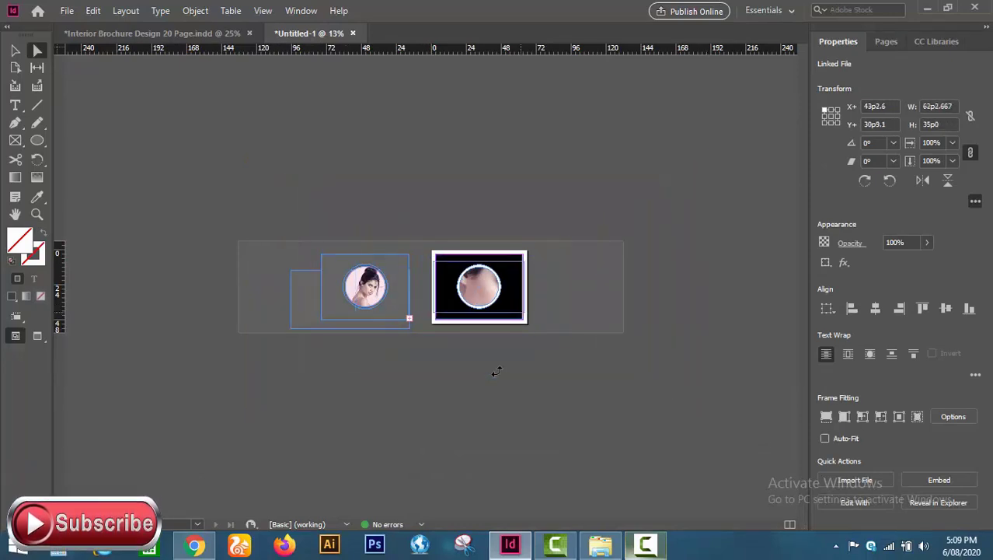
key("ctrl+comma")
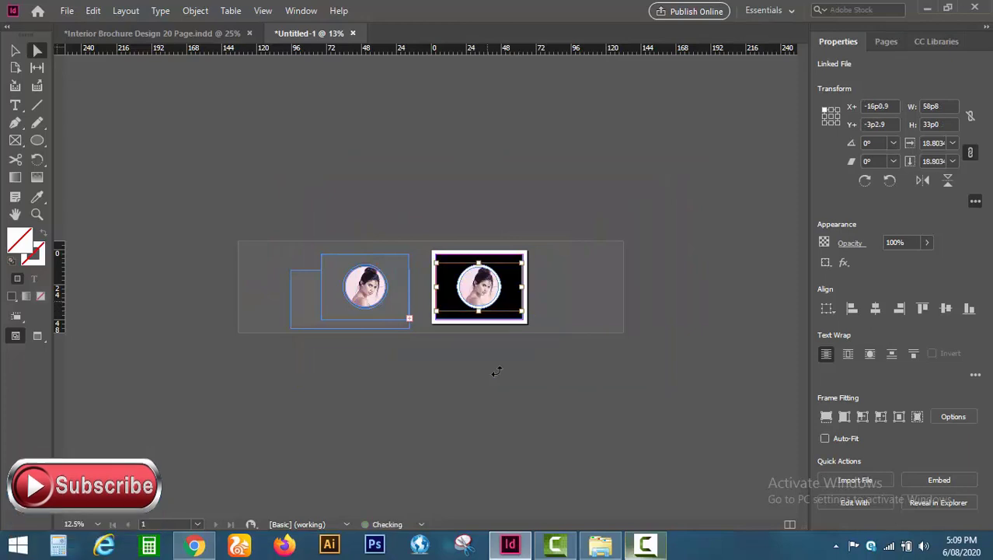
Shift the portrait slightly to the left inside its circular frame and deselect it.
key("ctrl+equal")
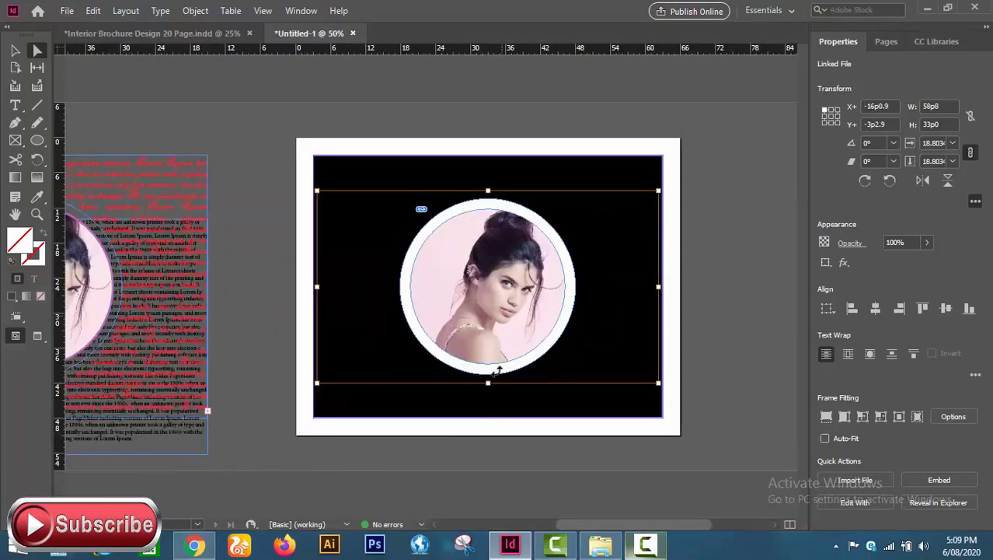
scroll(497, 371, "right", 3)
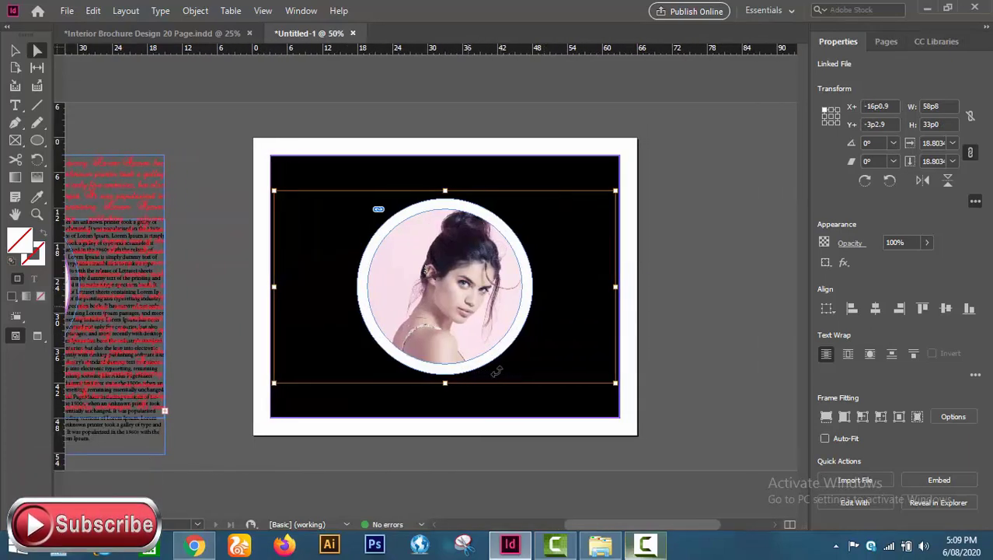
left_click_drag(496, 373, 494, 372)
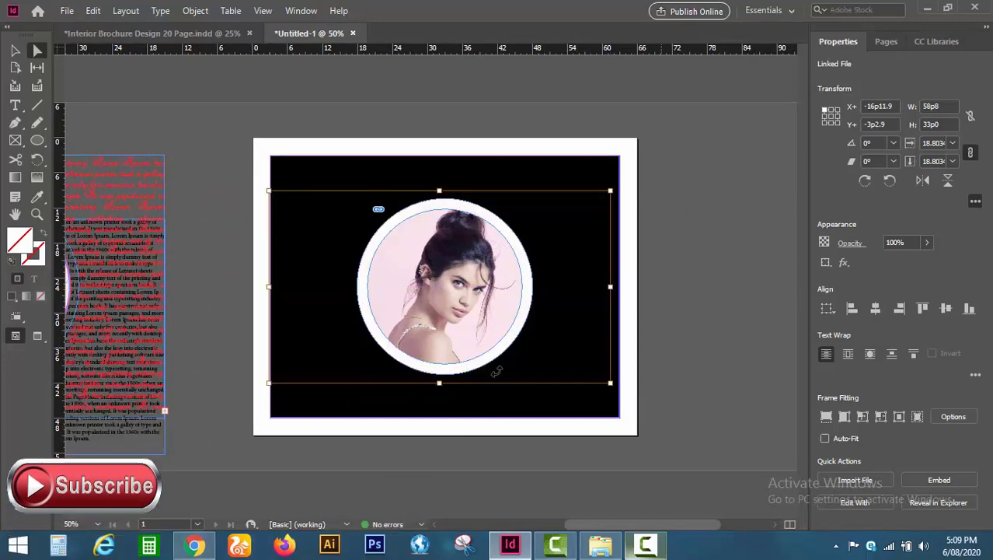
key("ctrl+shift+a")
scroll(496, 372, "left", 2)
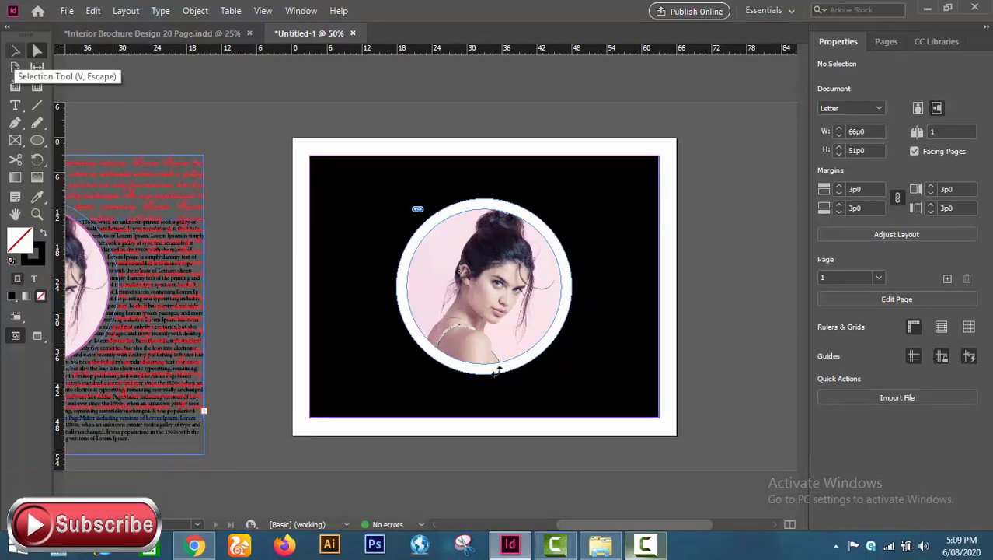
Preview the page without frame edges and pasteboard items, and return to the normal view.
key("v")
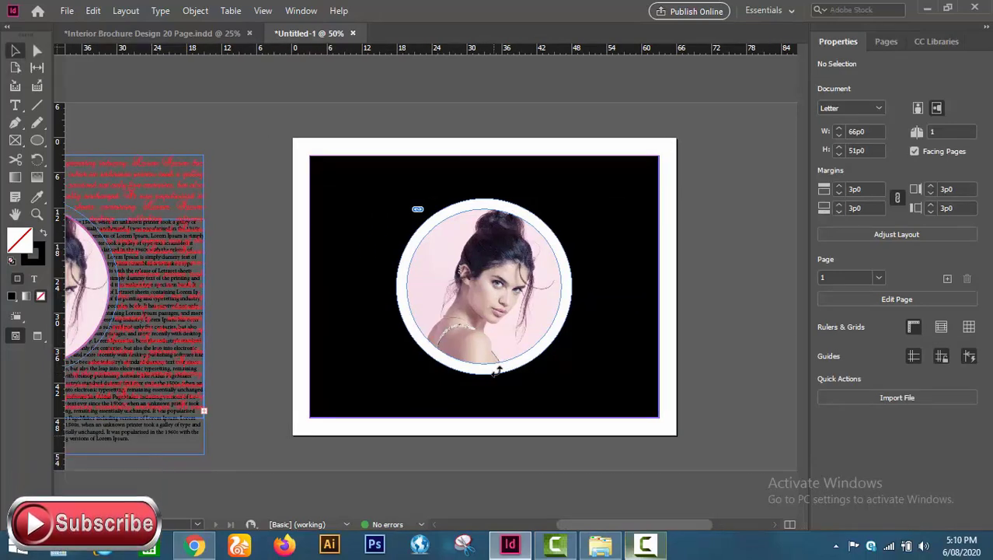
key("w")
key("w")
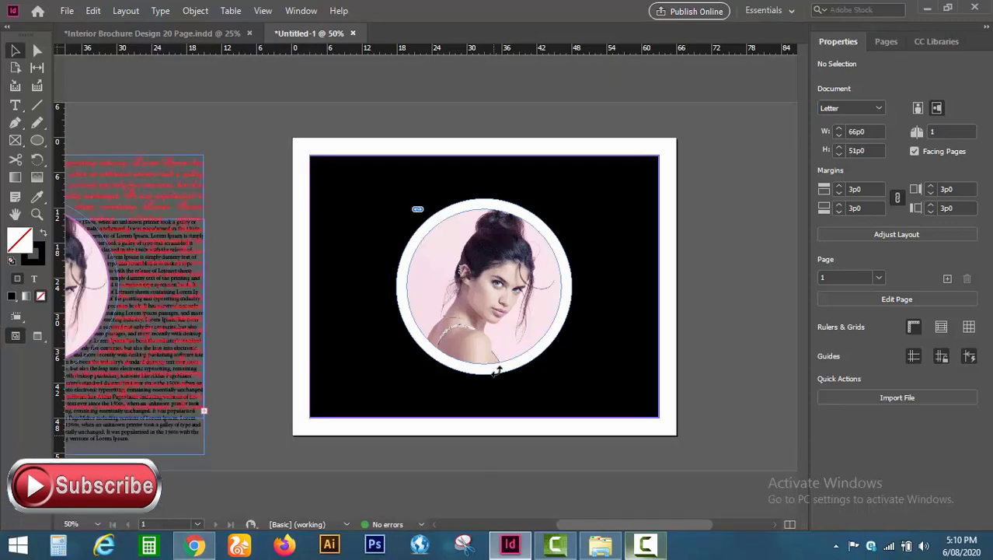
key("w")
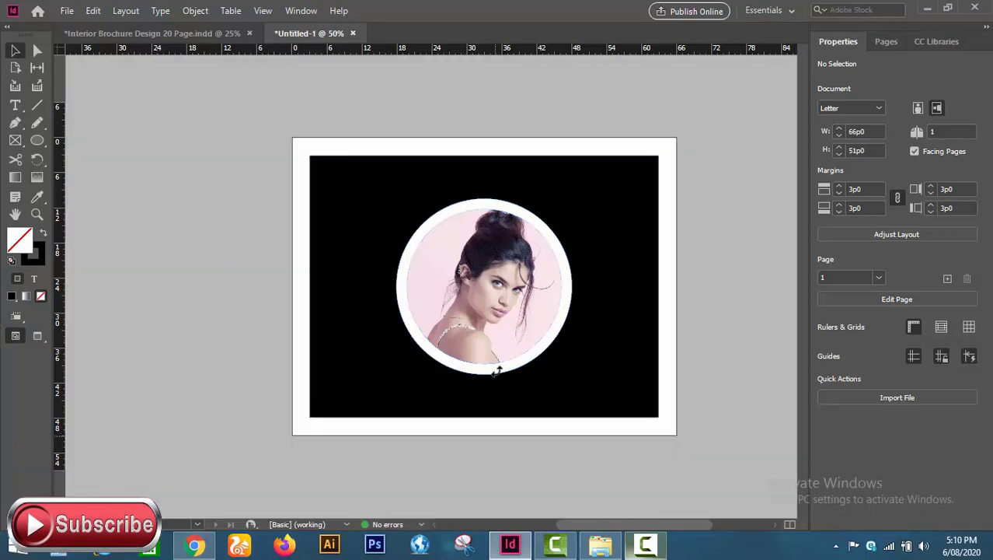
key("w")
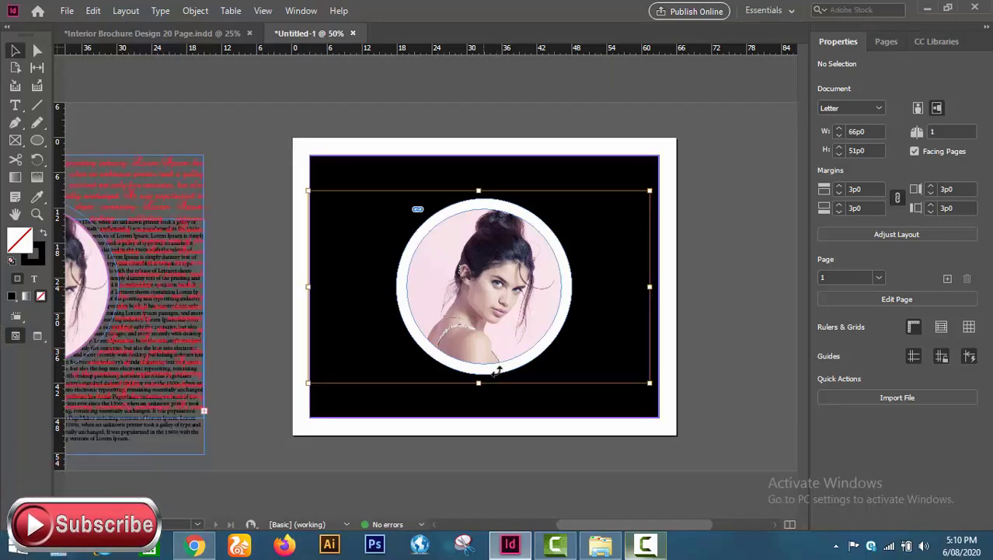
Select the portrait inside its circular frame and reduce it gradually to about 16.85%, 52p7 wide.
left_click(498, 370)
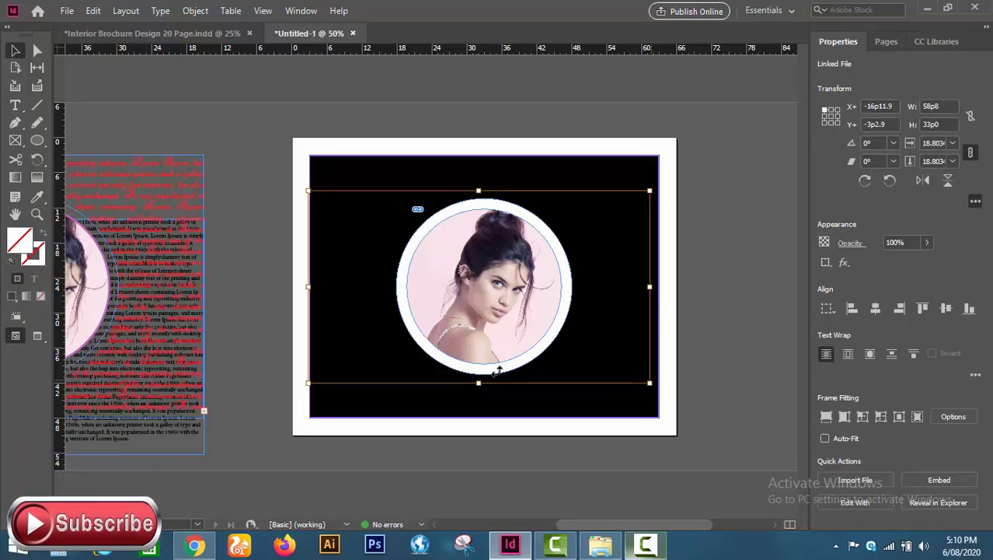
key("ctrl+comma")
key("ctrl+comma")
key("ctrl+comma")
key("ctrl+comma")
key("ctrl+comma")
key("ctrl+comma")
key("ctrl+comma")
key("ctrl+comma")
key("ctrl+comma")
key("ctrl+comma")
key("ctrl+comma")
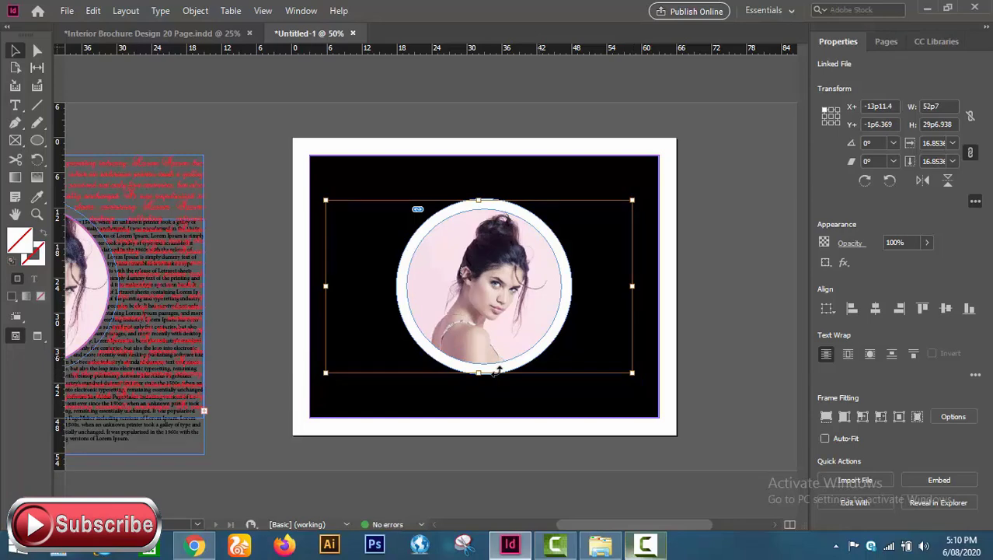
Nudge the portrait upward by about 5.5 points inside the circular frame and deselect it.
key("Up")
key("Up")
key("Up")
key("Up")
key("Up")
key("Up")
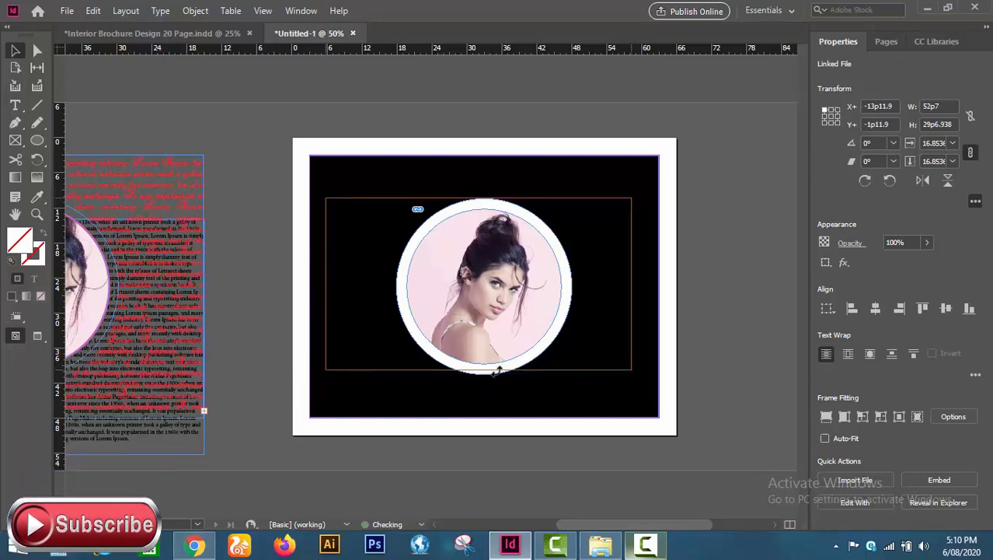
key("Escape")
key("ctrl+shift+a")
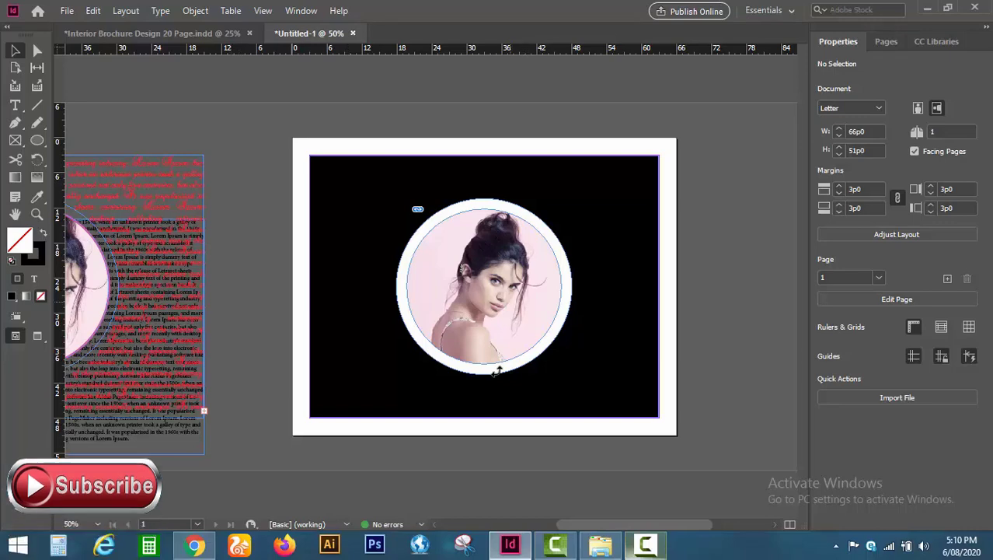
Copy all the red script text from the finished sample's frame on the pasteboard.
scroll(497, 372, "left", 1)
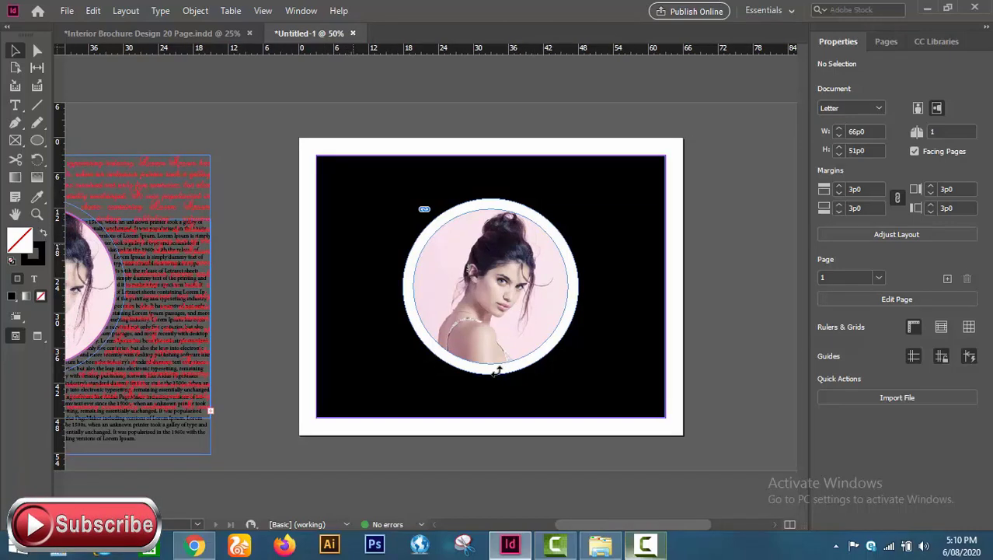
scroll(497, 371, "left", 10)
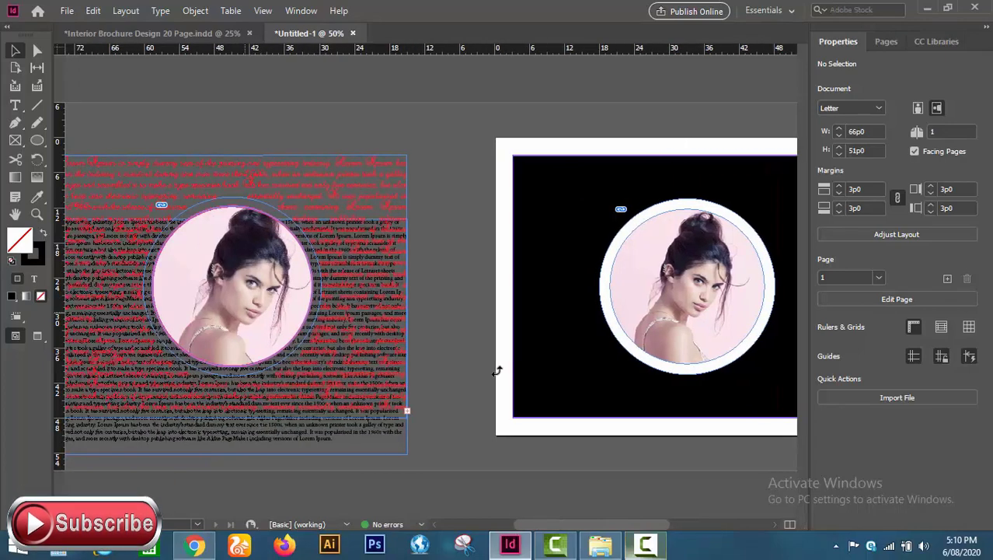
key("t")
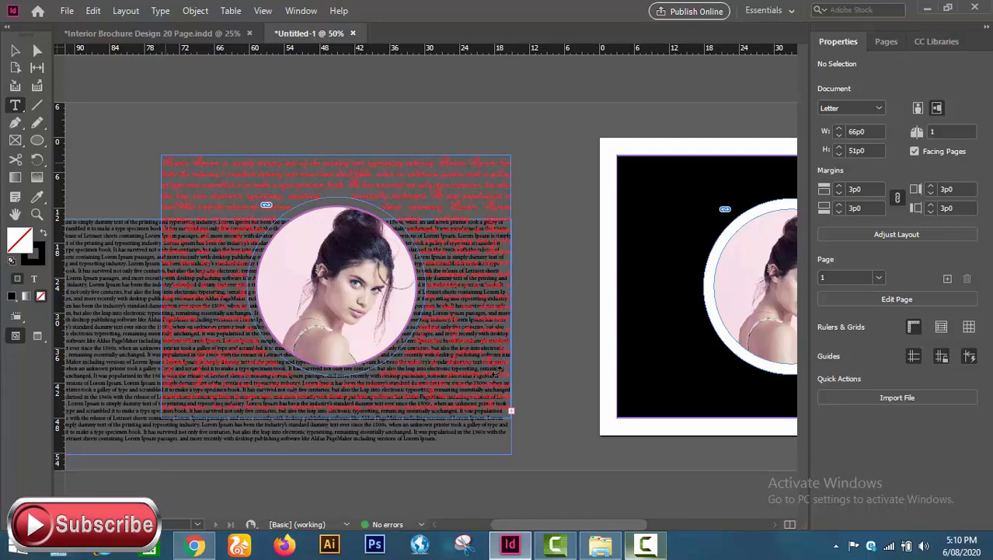
key("ctrl+a")
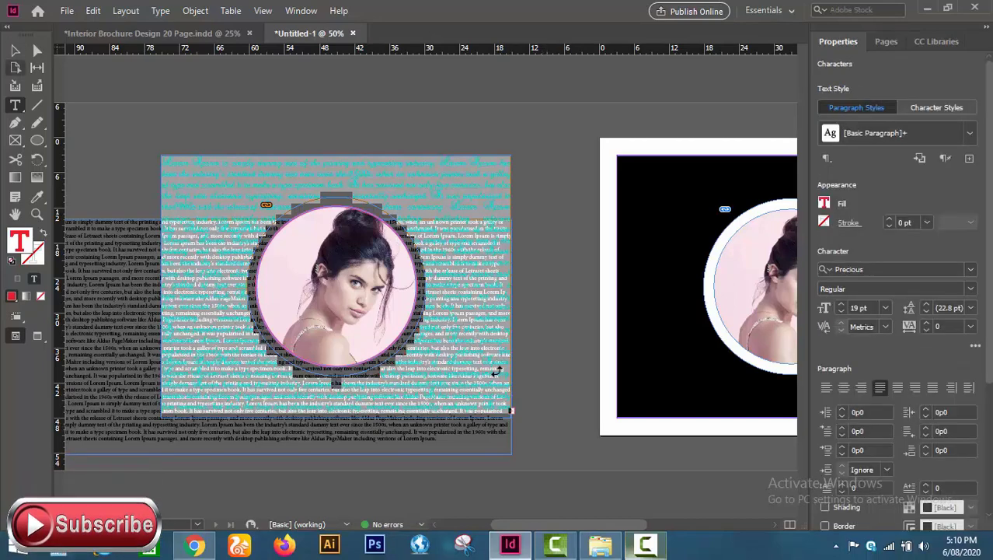
key("Escape")
Paste the copied red script text into the black cutout shape until it fills the shape around the circle, and deselect it.
scroll(496, 371, "right", 5)
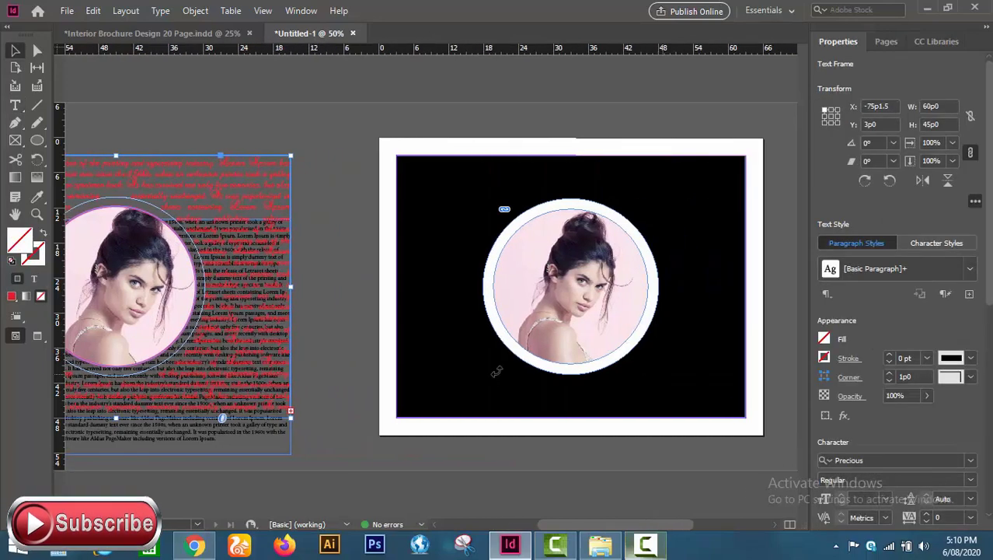
scroll(496, 371, "right", 3)
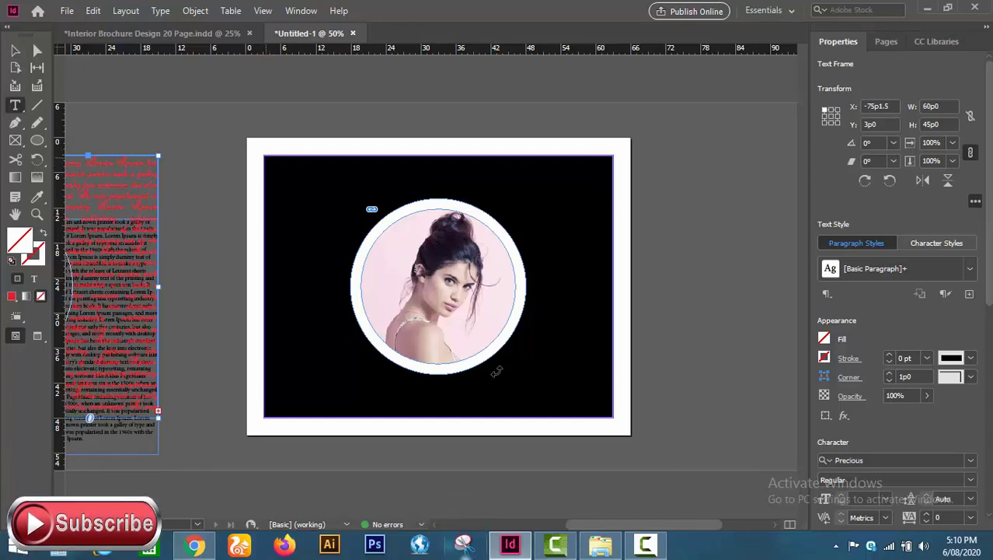
left_click(496, 372)
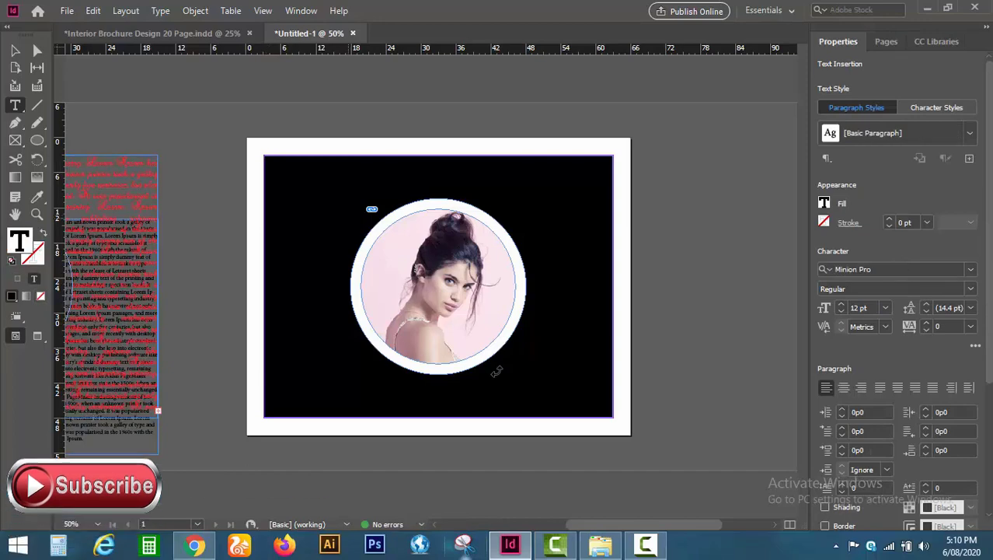
key("ctrl+v")
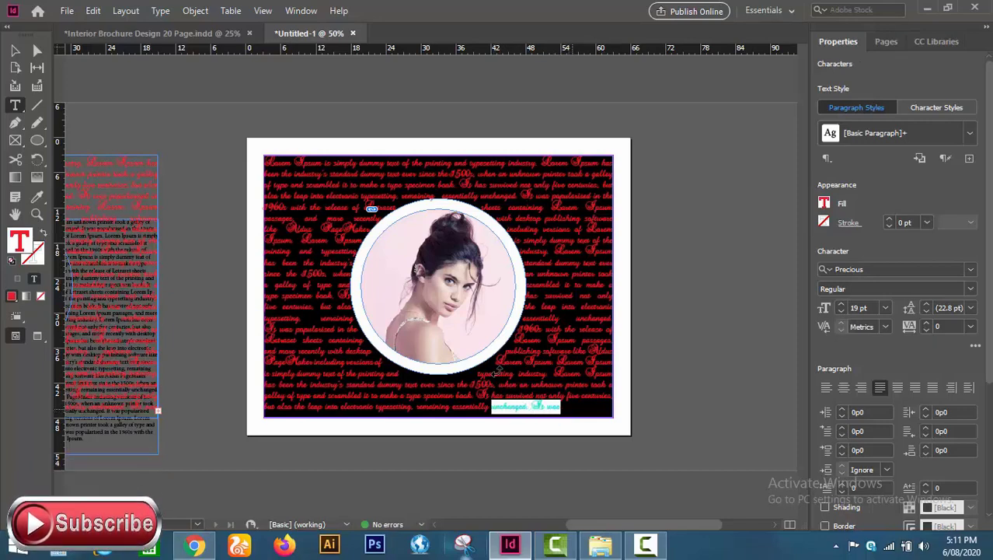
left_click(561, 409)
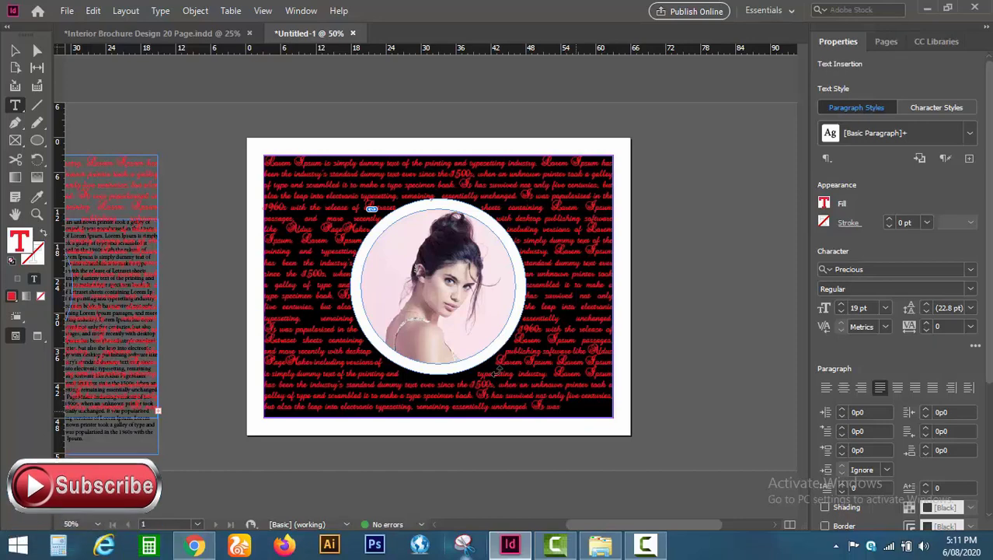
key("ctrl+v")
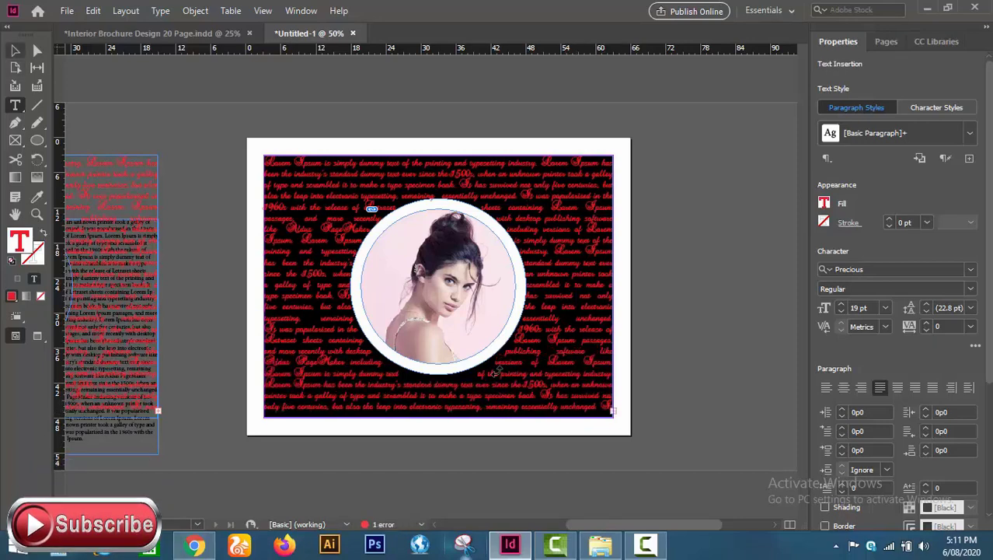
left_click(15, 50)
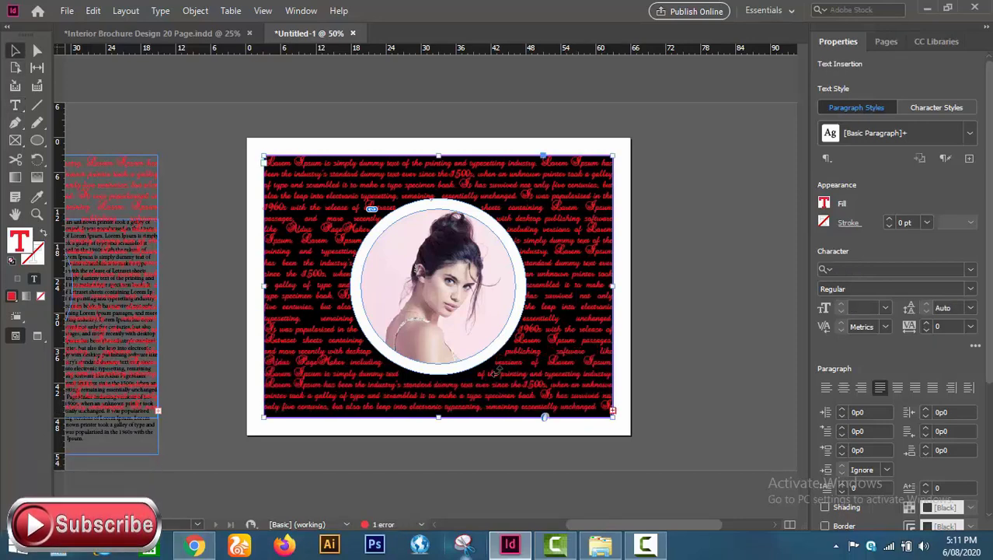
left_click(647, 406)
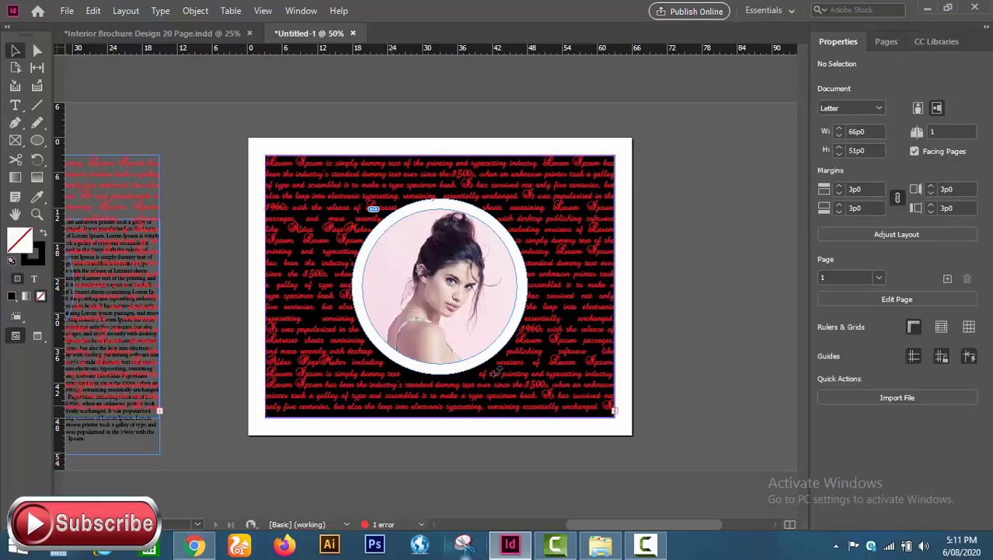
Remove the black fill from the text-filled cutout shape on the page and deselect it.
scroll(496, 373, "left", 2)
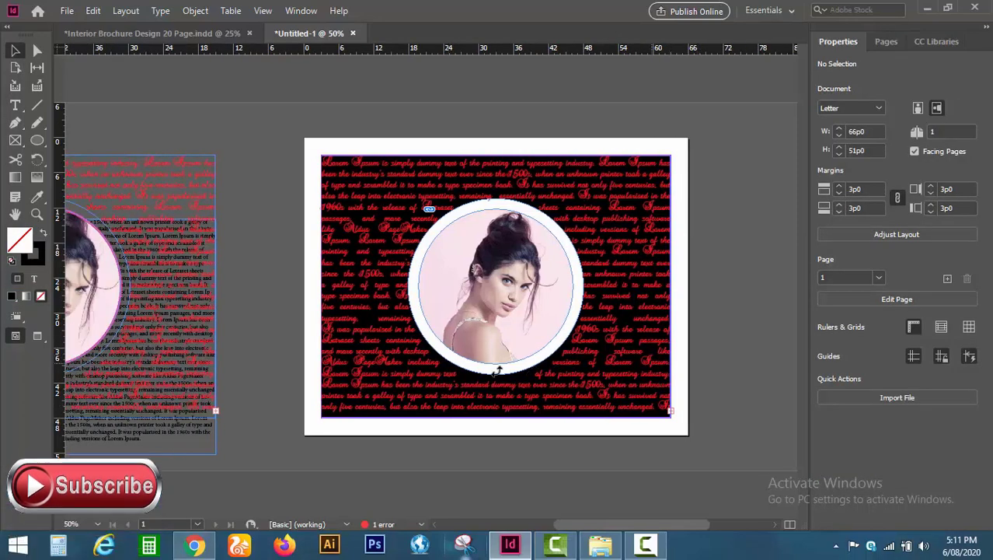
left_click(499, 371)
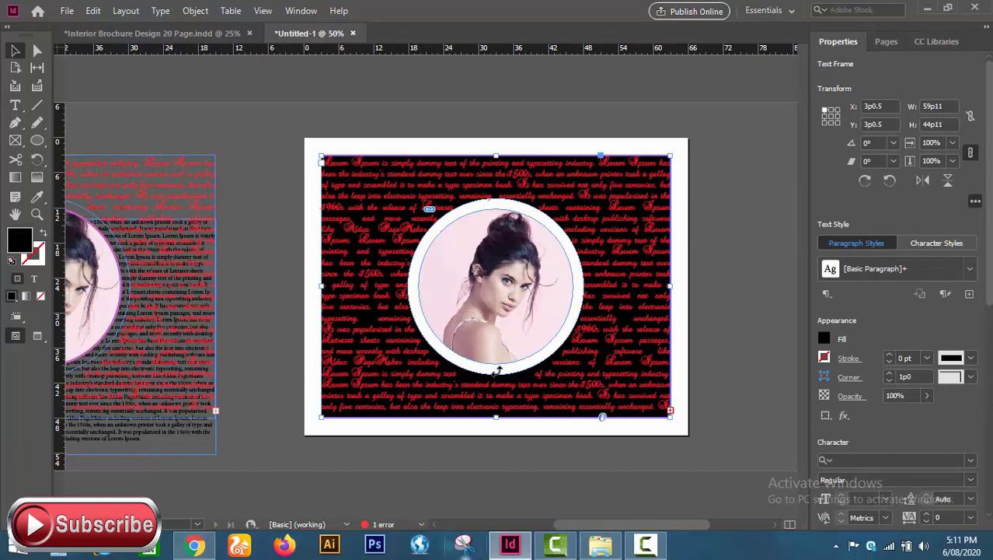
key("/")
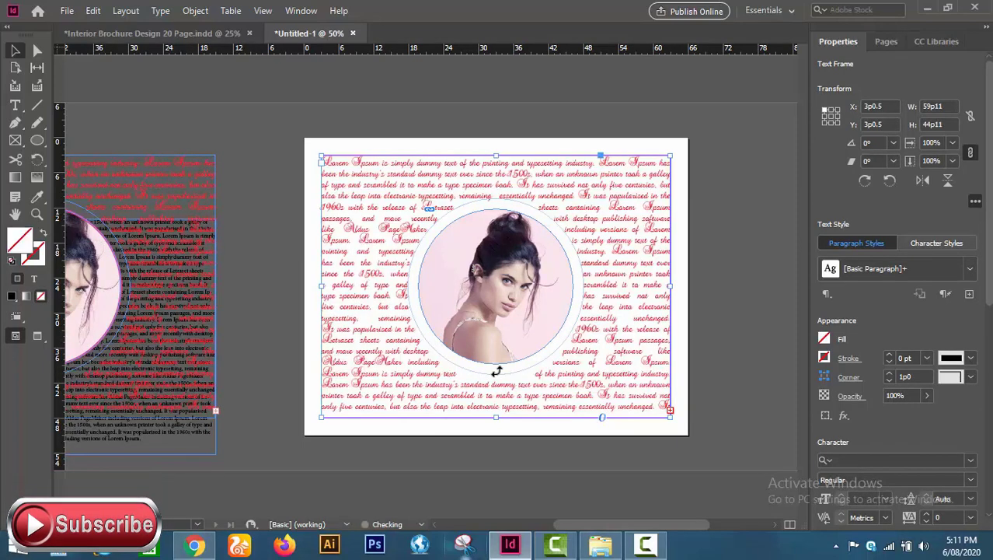
key("ctrl+shift+a")
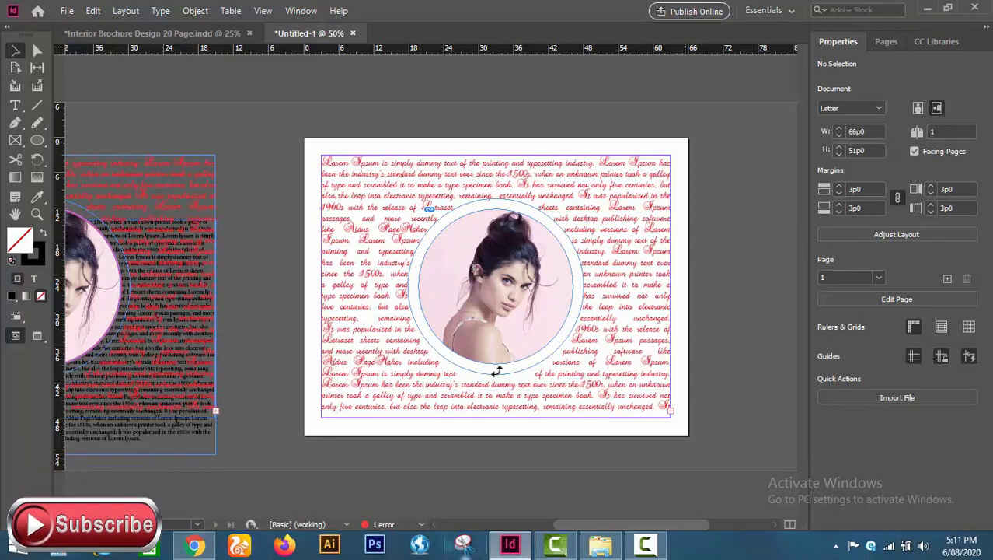
Preview the page without frame edges, return to the normal view and fit the page in the window.
key("w")
key("w")
key("ctrl+0")
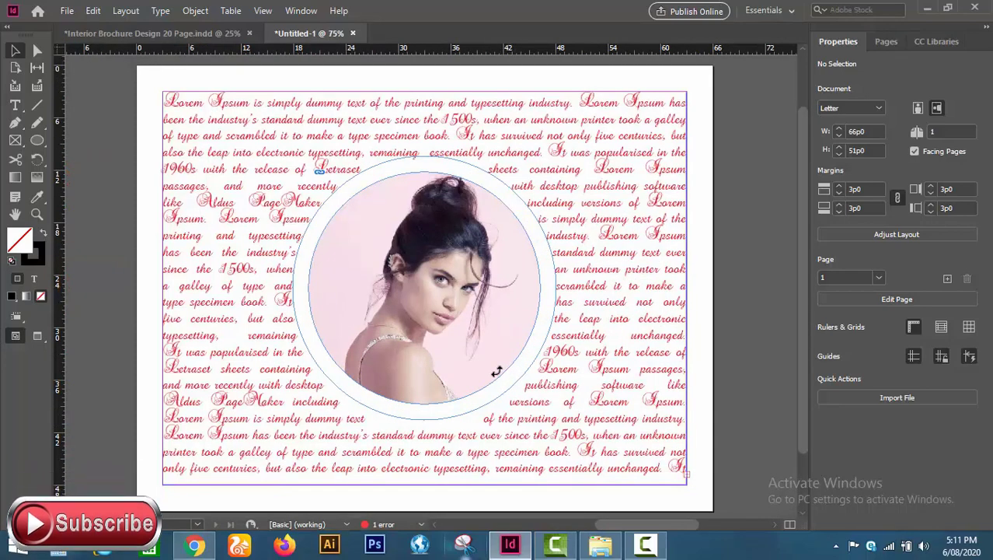
Give the circular portrait frame the text's red as a stroke with no fill, and set the stroke weight to 5 pt.
left_click(496, 372)
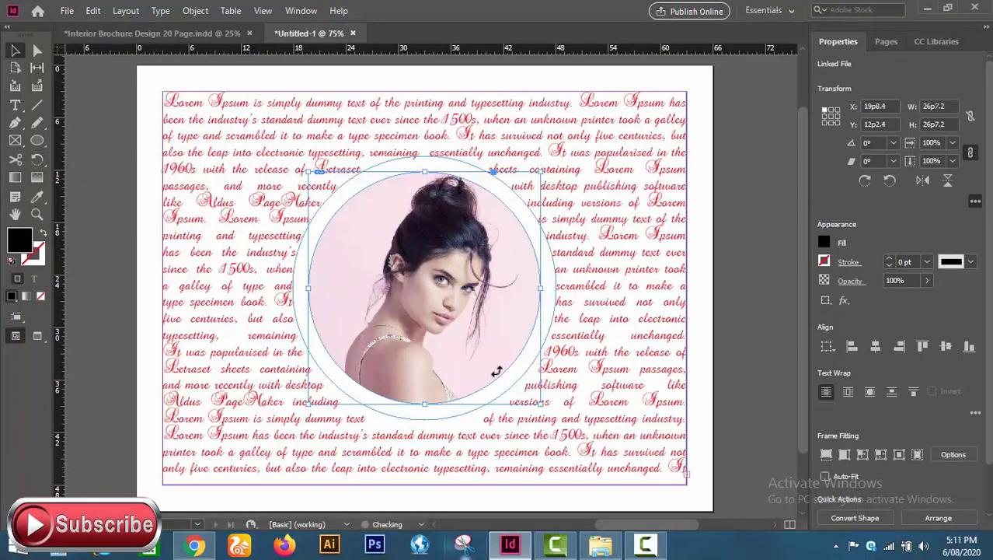
key("shift+x")
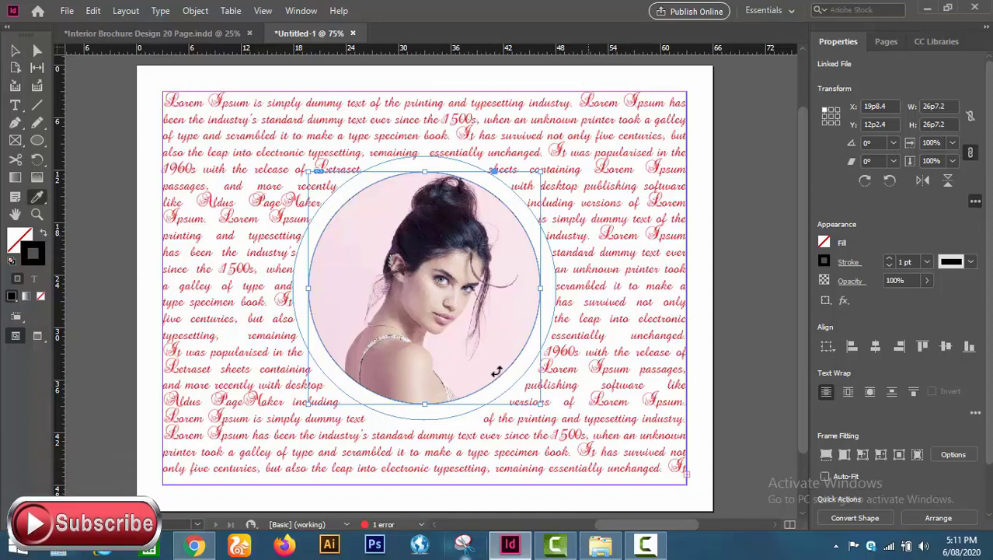
key("ctrl+z")
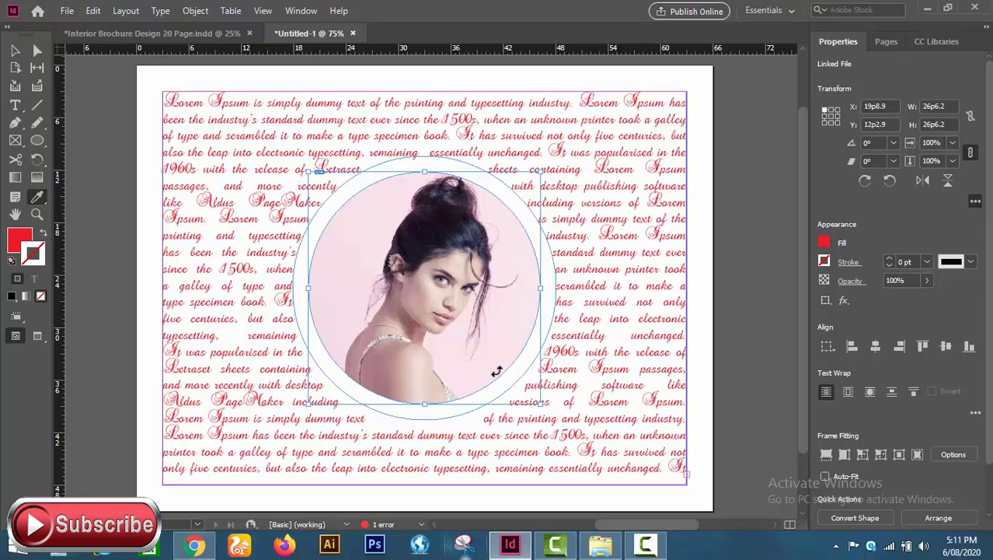
left_click(43, 232)
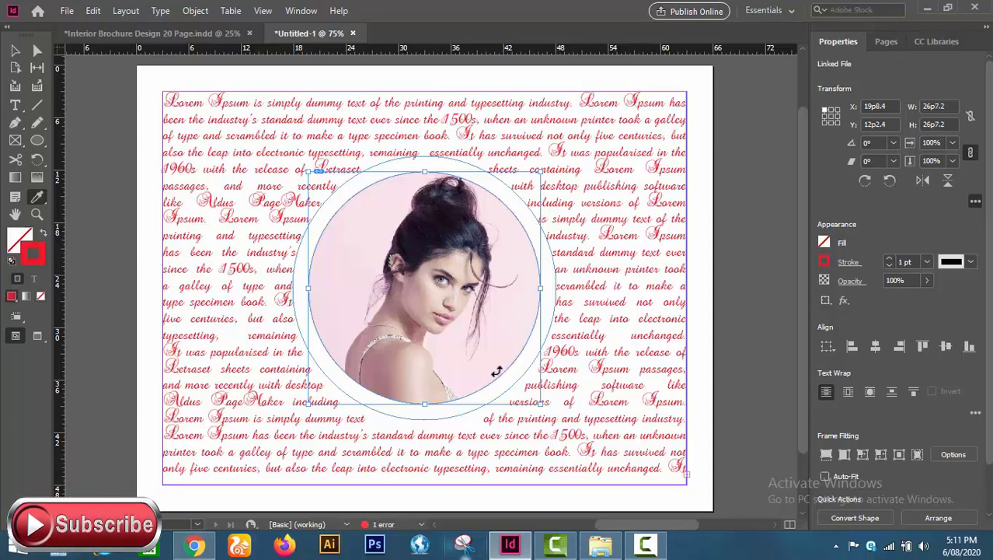
left_click(889, 258)
left_click(889, 258)
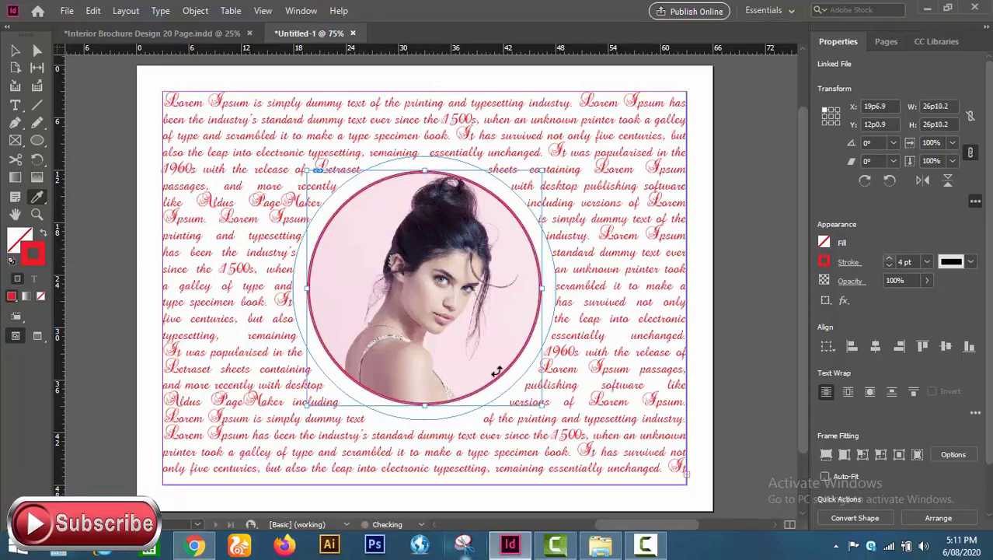
left_click(889, 258)
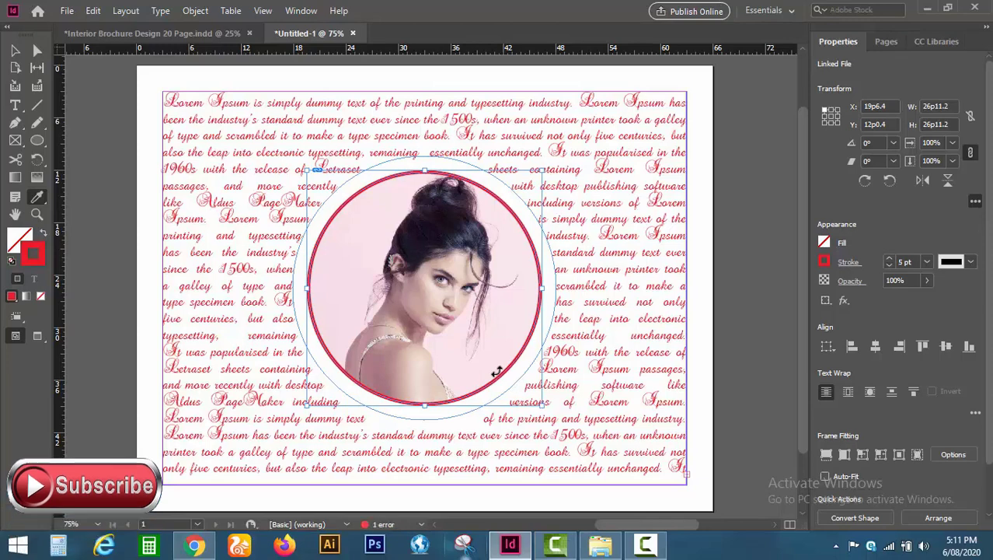
Change the portrait frame's stroke colour to magenta-pink ed39ce and deselect the frame.
double_click(33, 253)
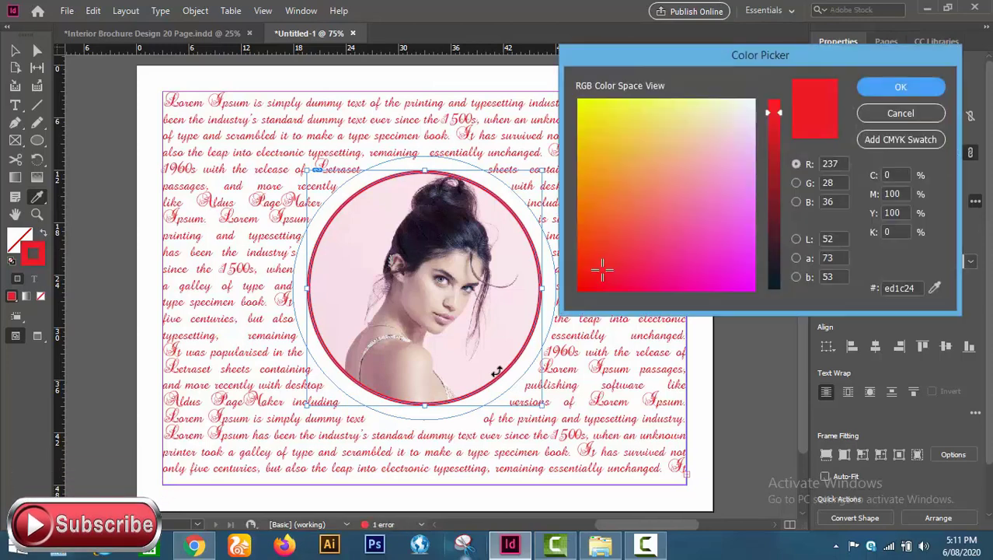
left_click(704, 251)
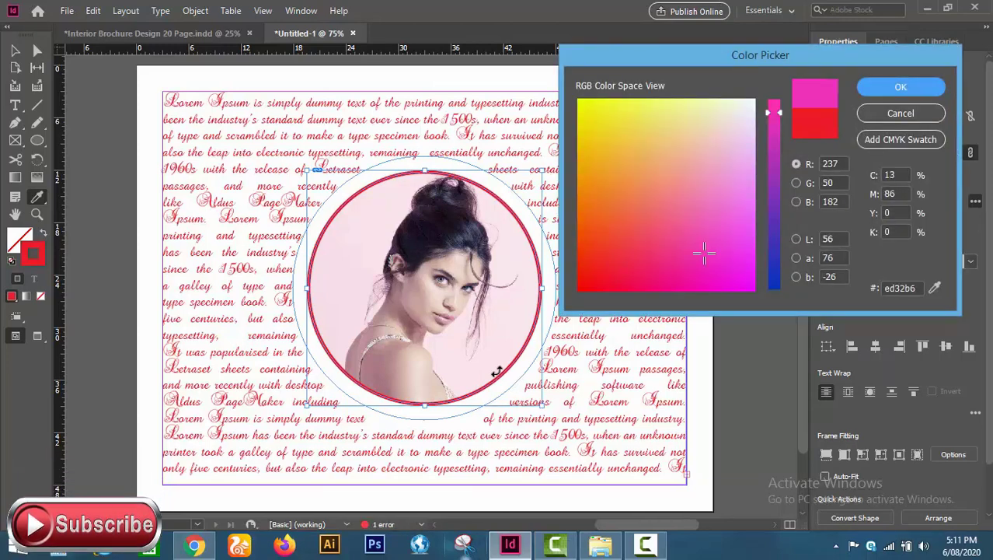
left_click(721, 246)
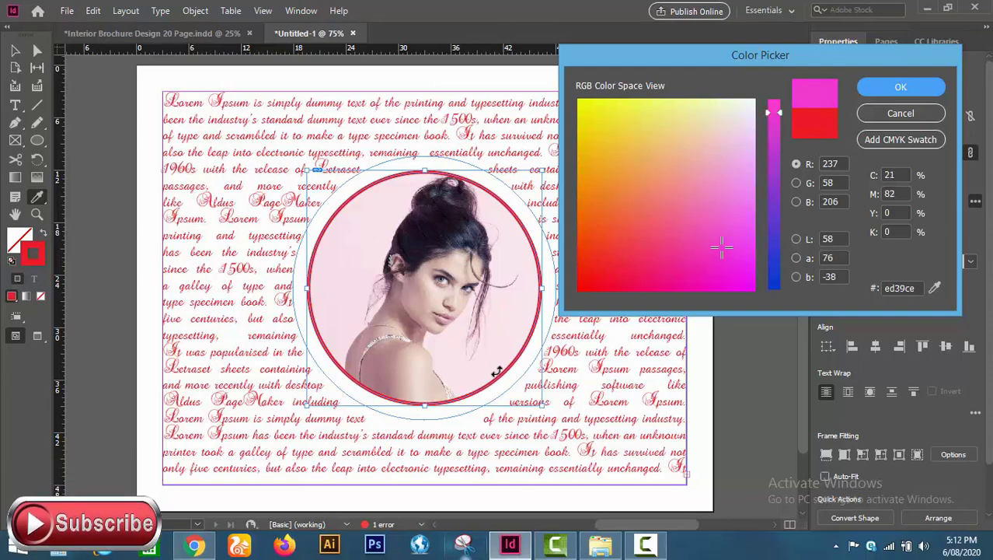
key("Return")
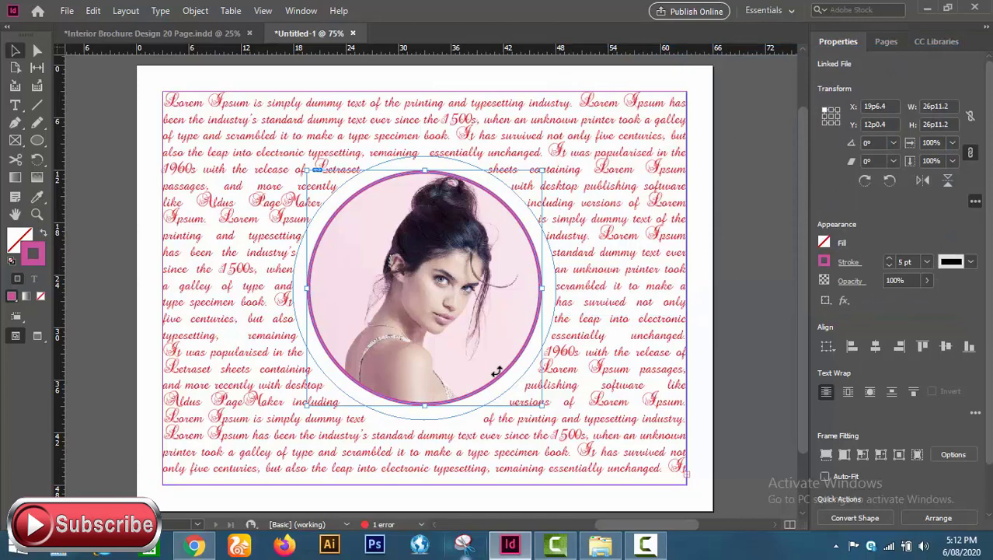
key("ctrl+shift+a")
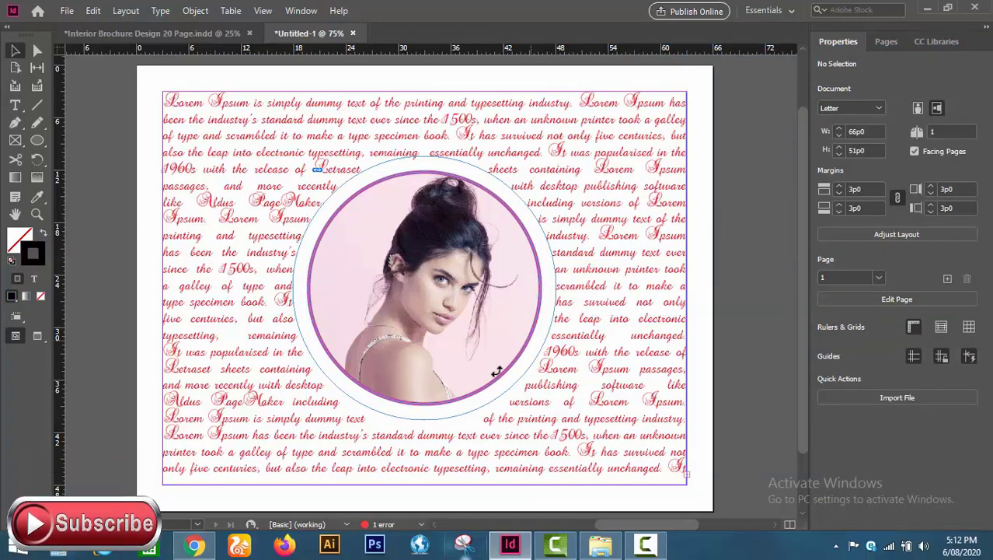
Increase the circular portrait frame's stroke weight to 6 pt and deselect it.
left_click(496, 372)
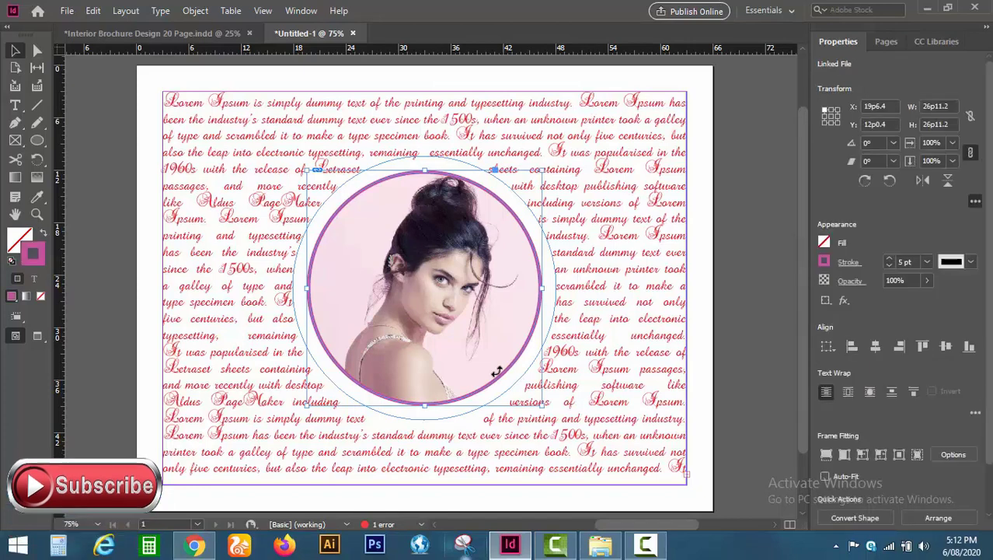
key("ctrl+z")
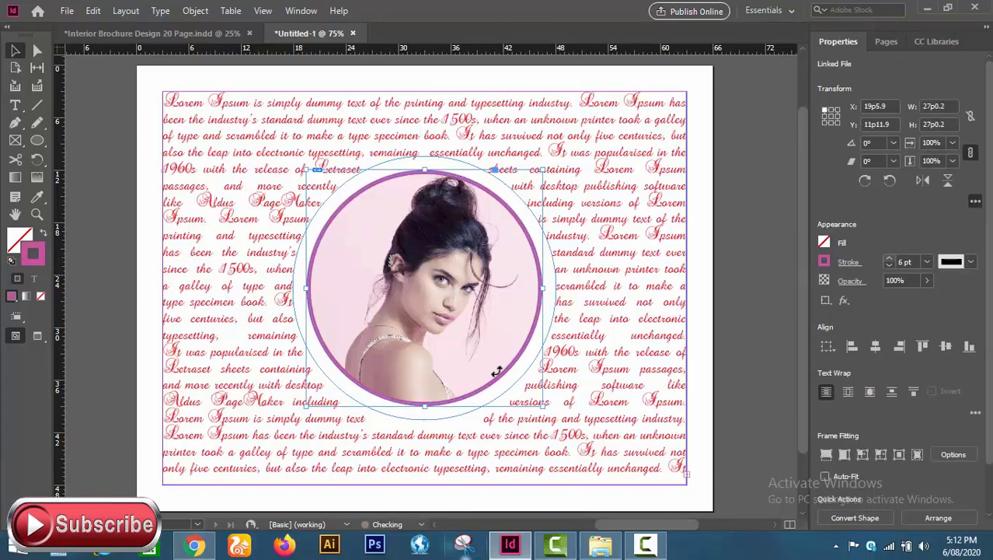
key("Up")
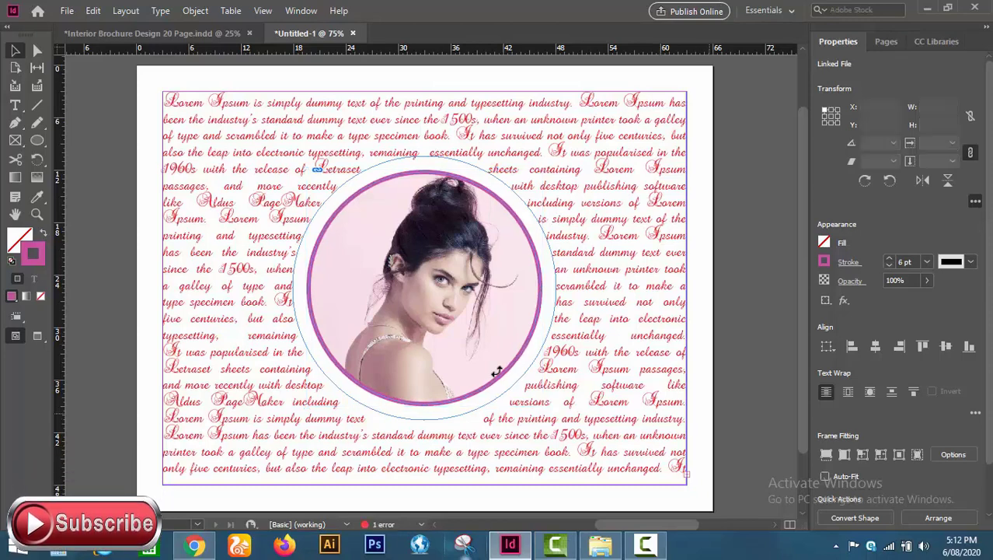
key("ctrl+shift+a")
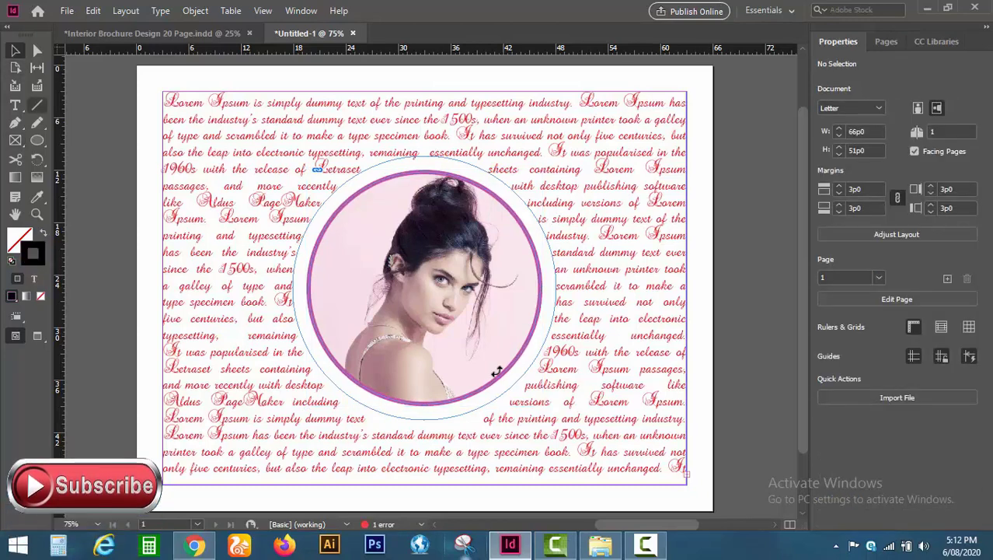
Preview the finished page without frame edges and pasteboard items, and examine the text flowing around the pink-ringed portrait.
key("i")
key("w")
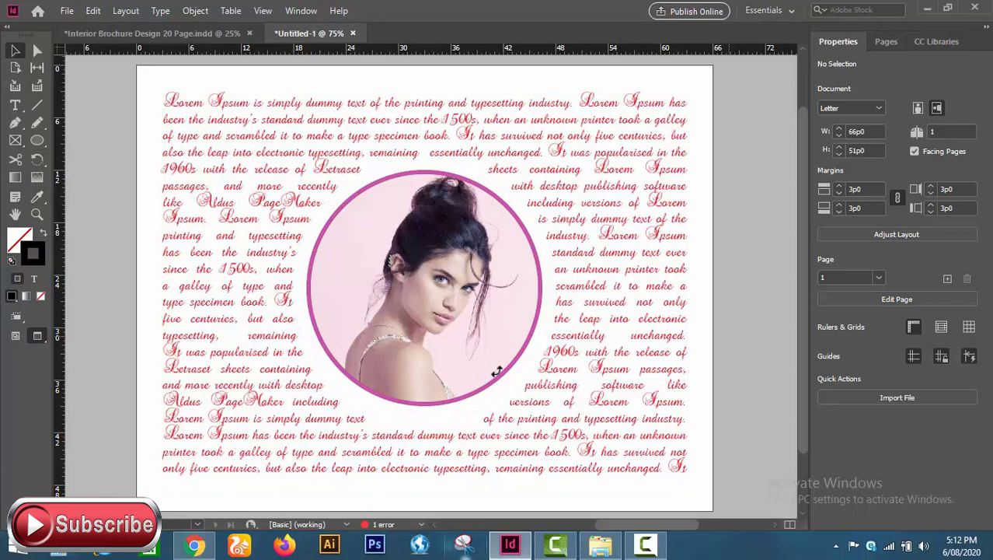
key("ctrl+minus")
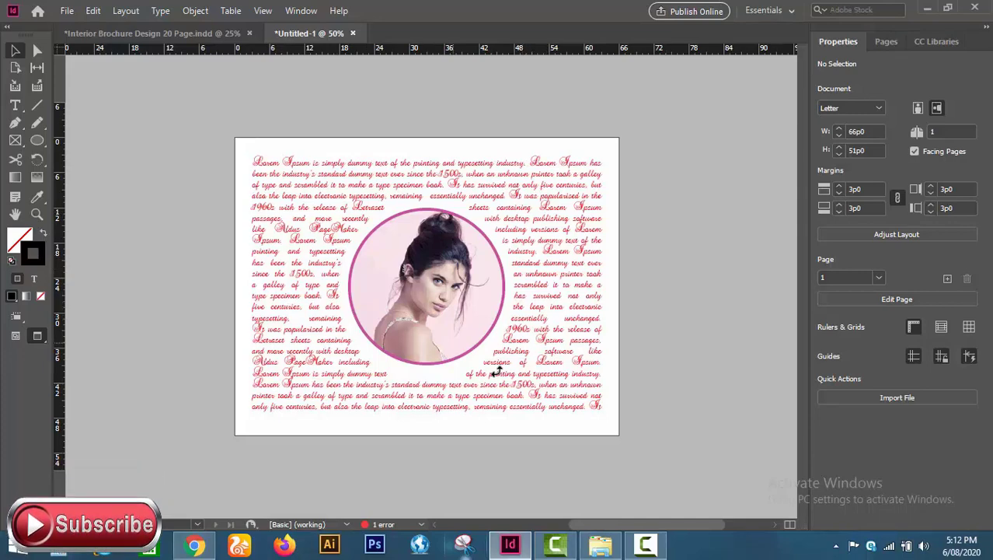
scroll(497, 371, "up", 2)
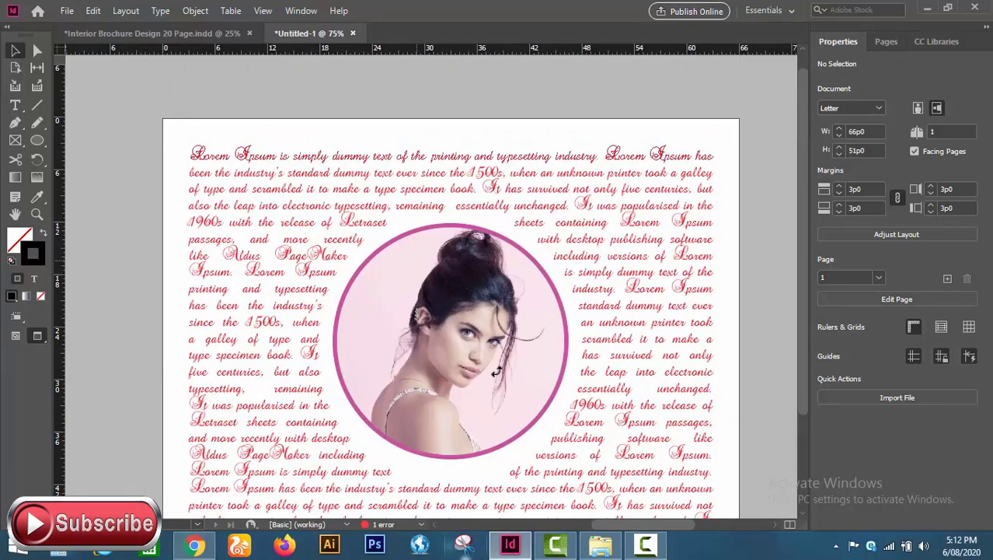
Select all of the red script text in the frame around the portrait and align it left.
scroll(496, 371, "down", 1)
scroll(497, 371, "right", 1)
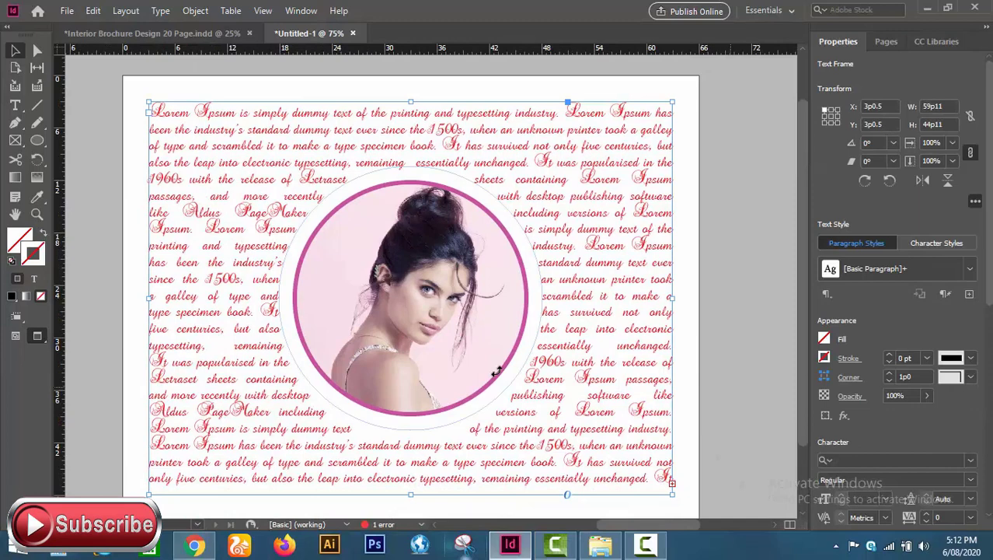
key("ctrl+shift+a")
key("t")
left_click(262, 270)
key("ctrl+a")
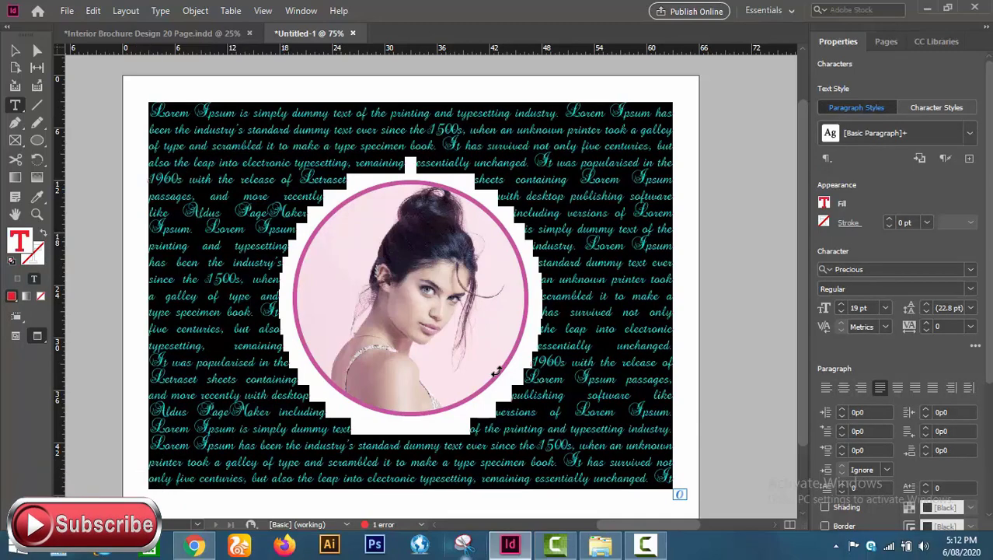
key("ctrl+shift+l")
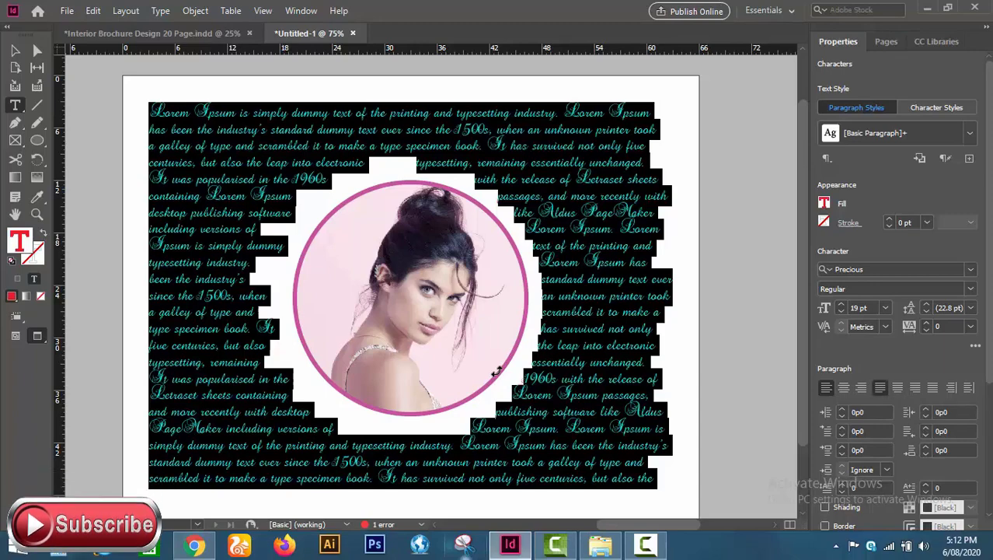
Set the script text back to justified with the last line aligned left, and deselect the text frame.
key("ctrl+shift+j")
key("Escape")
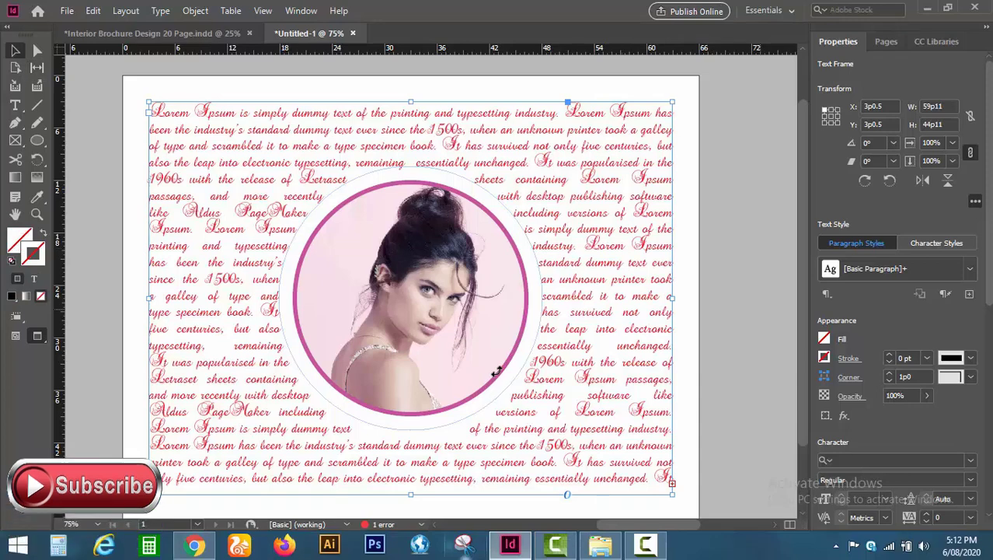
key("ctrl+shift+a")
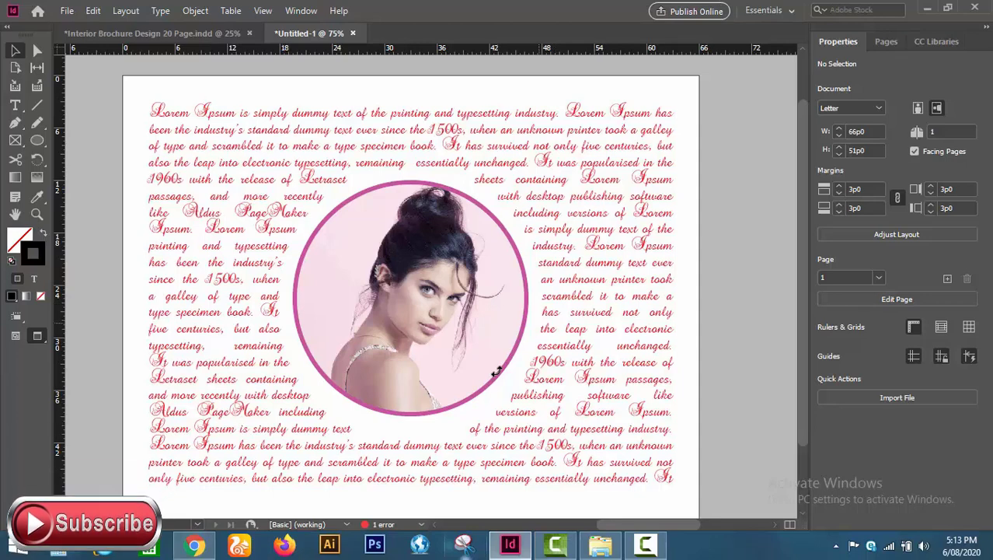
key("ctrl+minus")
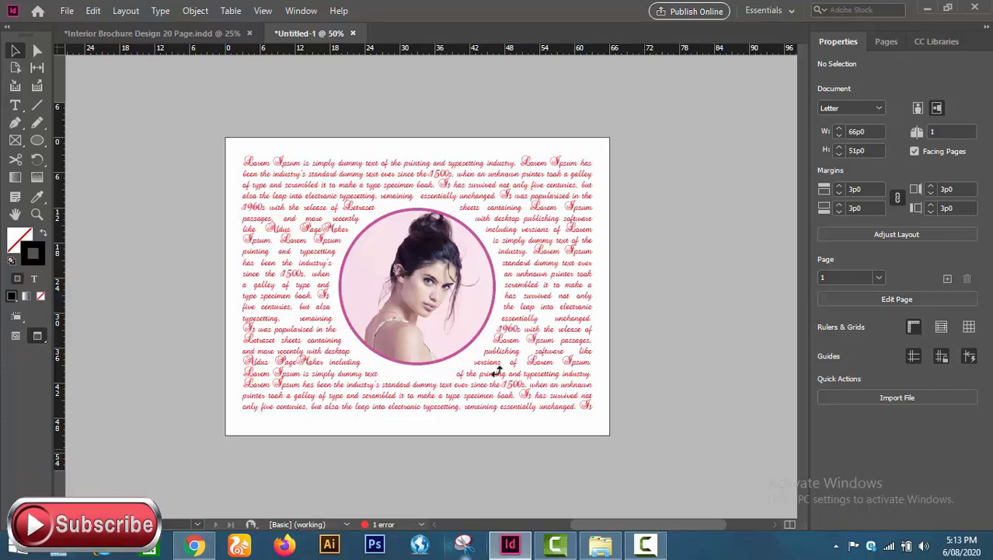
key("ctrl+equal")
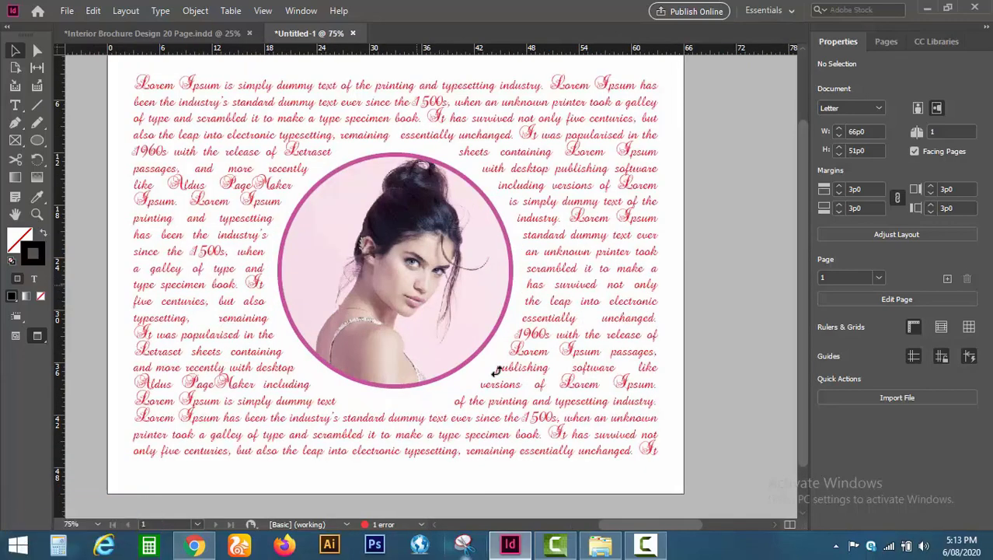